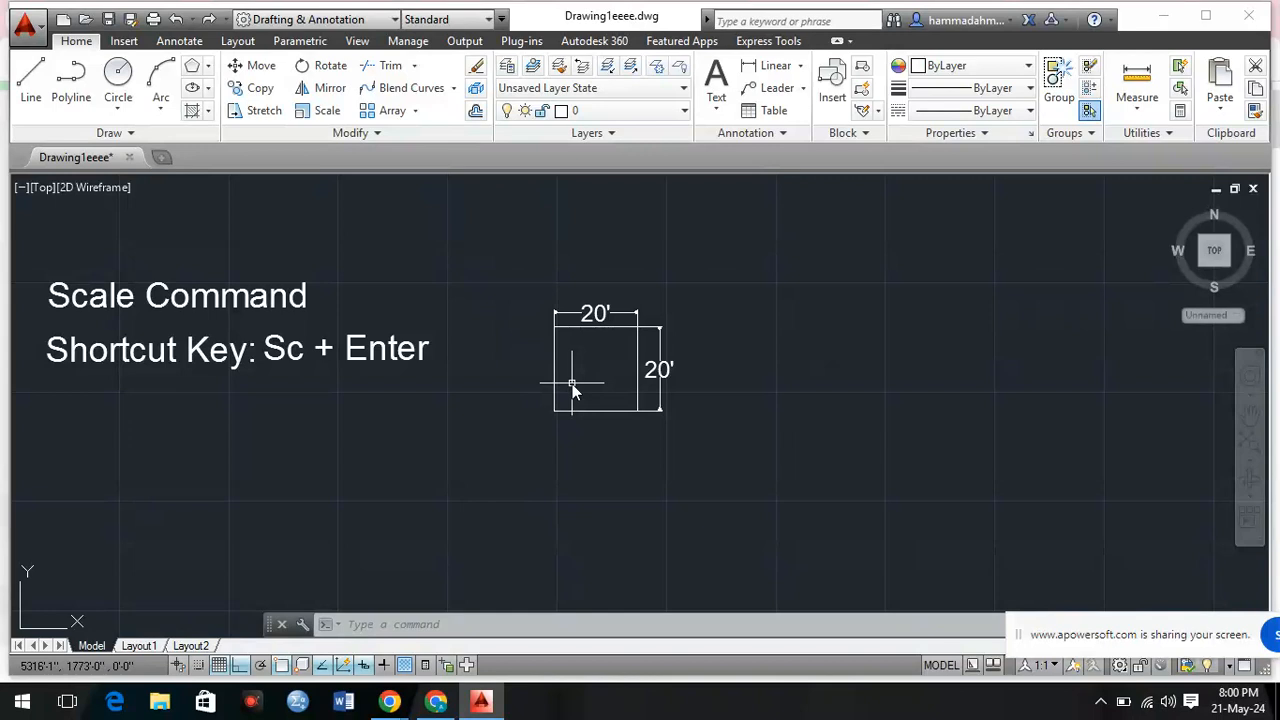
# Scale the 20' square and its two dimensions by a factor of 3 about the square's lower-left corner.
pyautogui.scroll(2, 36, 342)
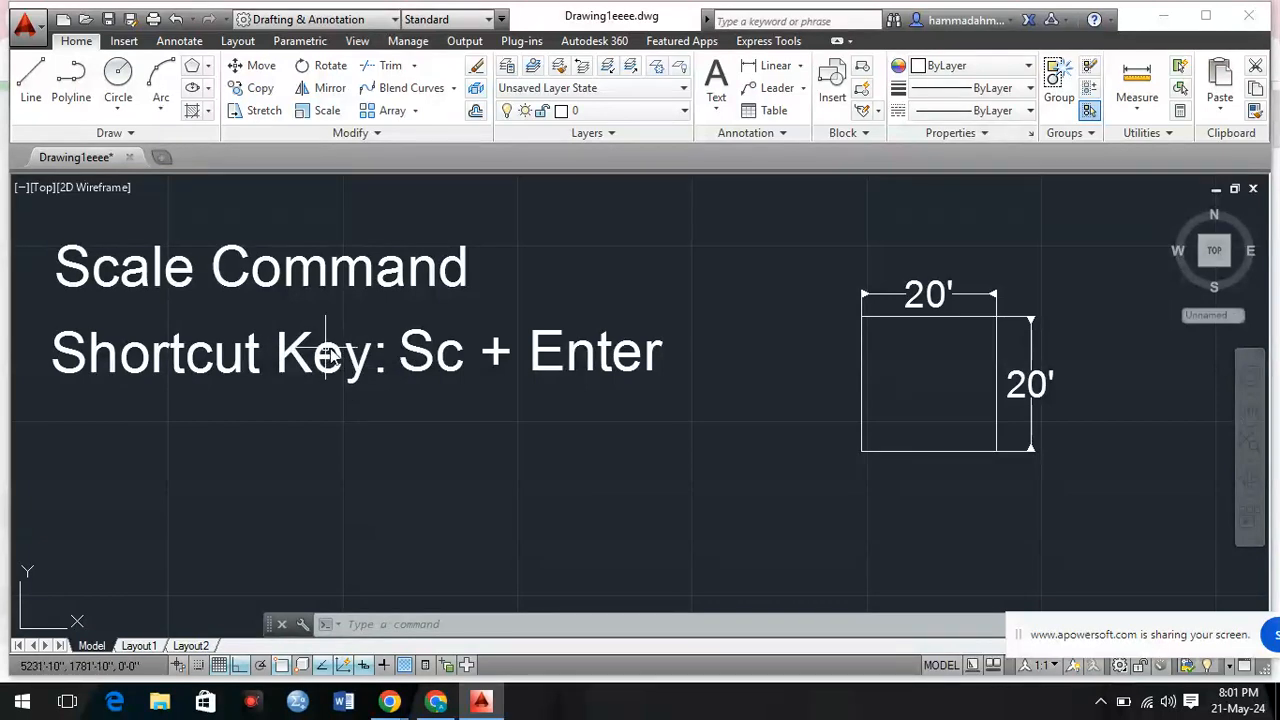
pyautogui.scroll(-2, 607, 328)
pyautogui.scroll(2, 895, 348)
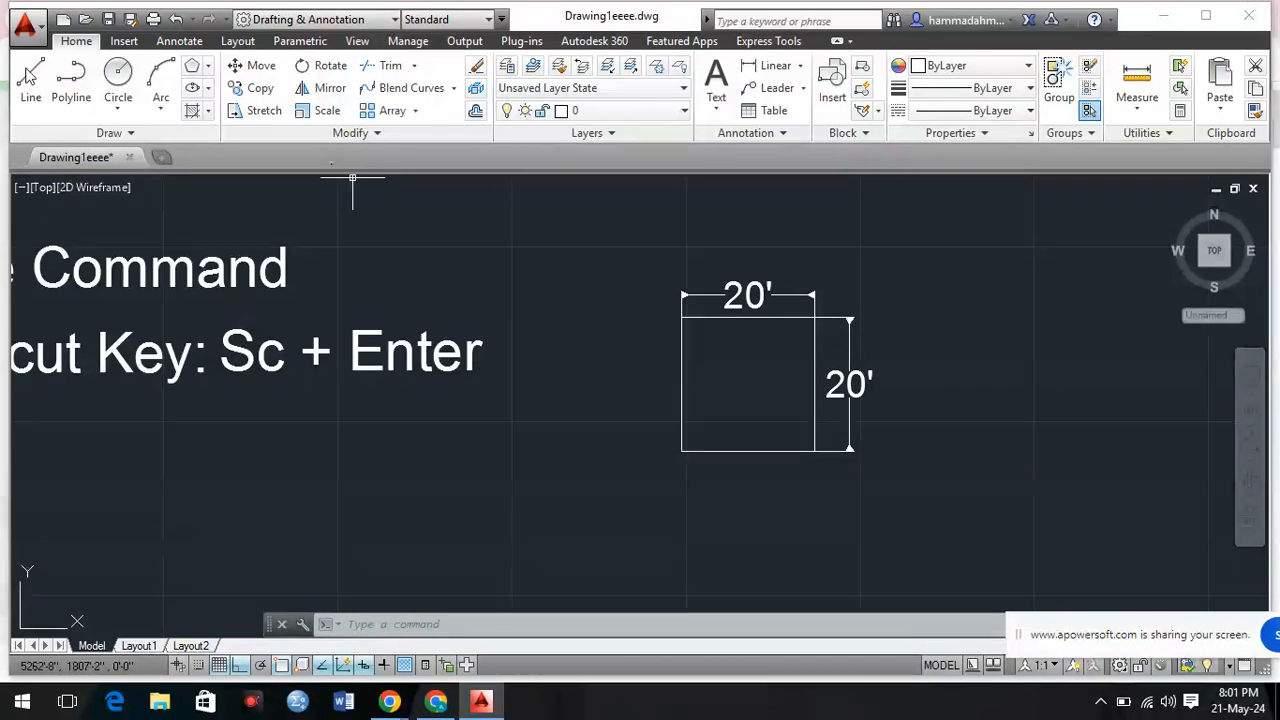
pyautogui.click(322, 112)
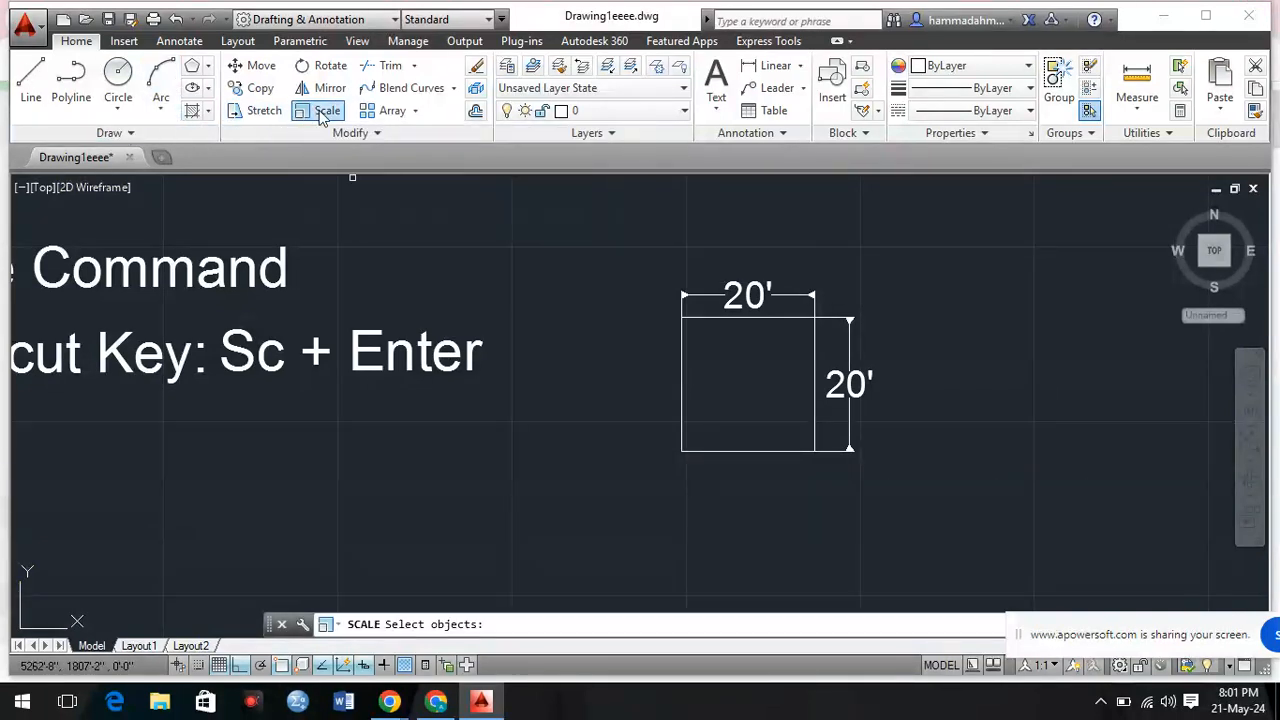
pyautogui.scroll(-3, 829, 480)
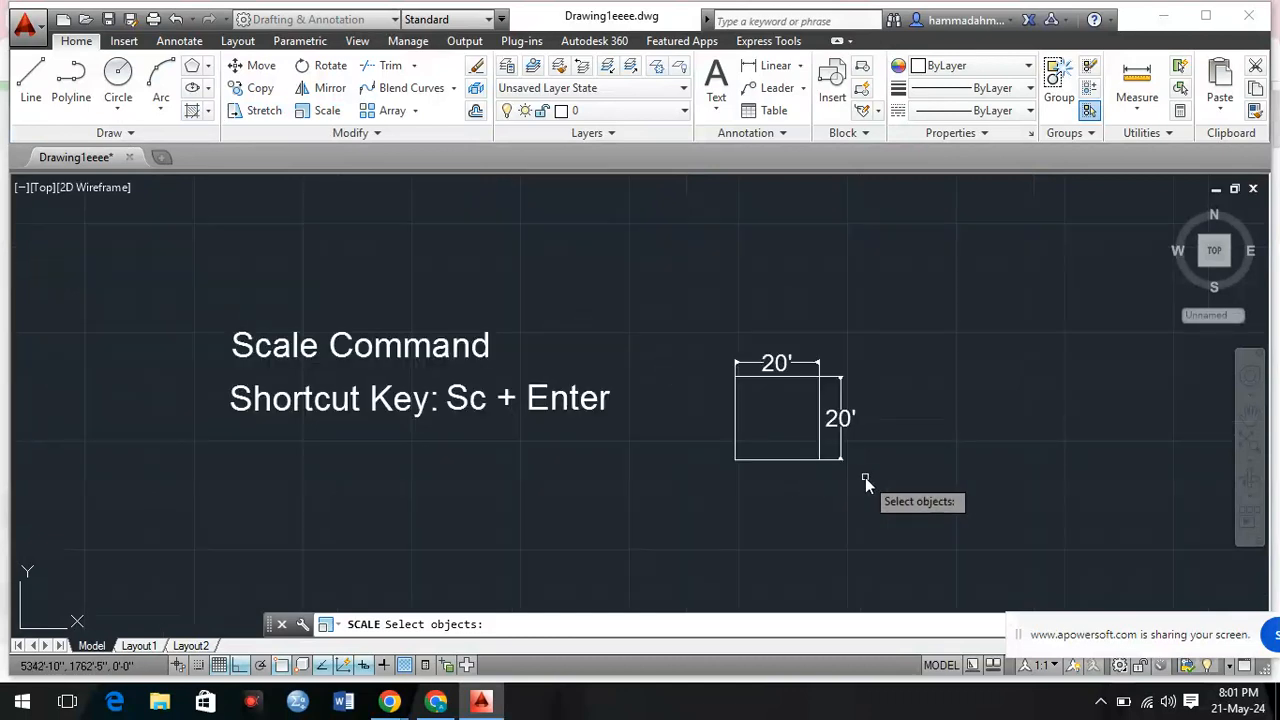
pyautogui.scroll(3, 866, 480)
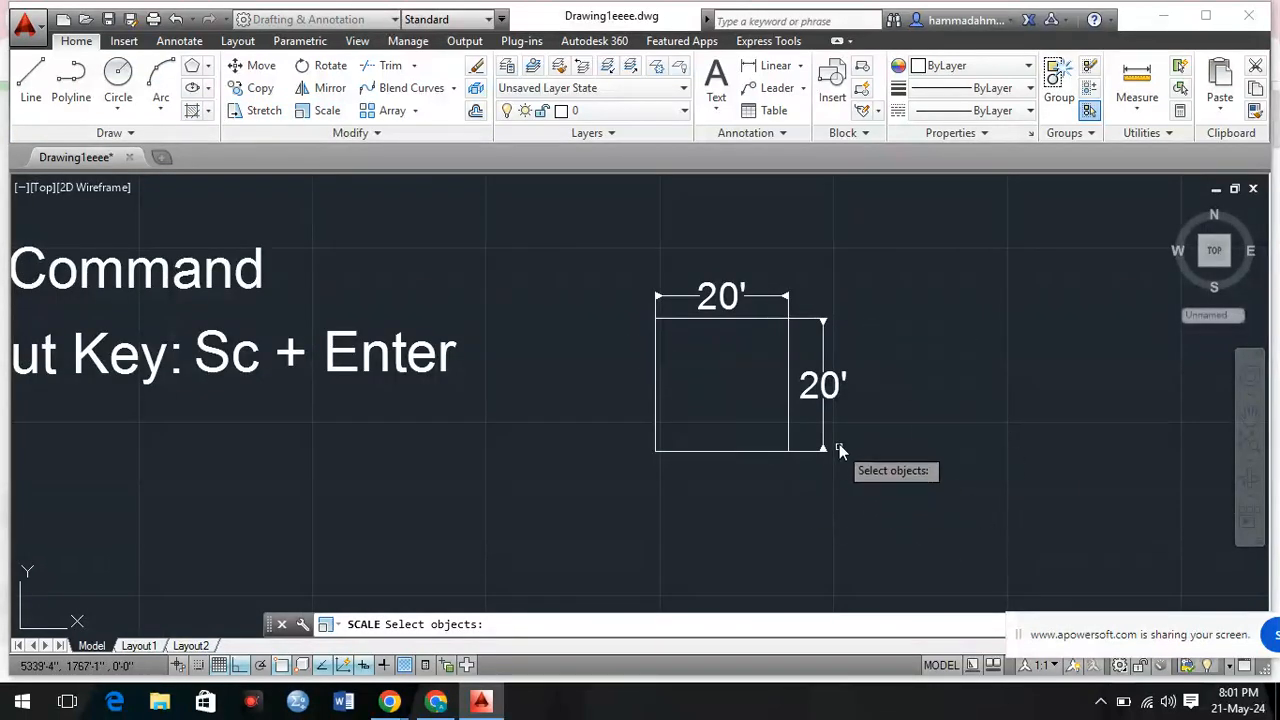
pyautogui.click(902, 497)
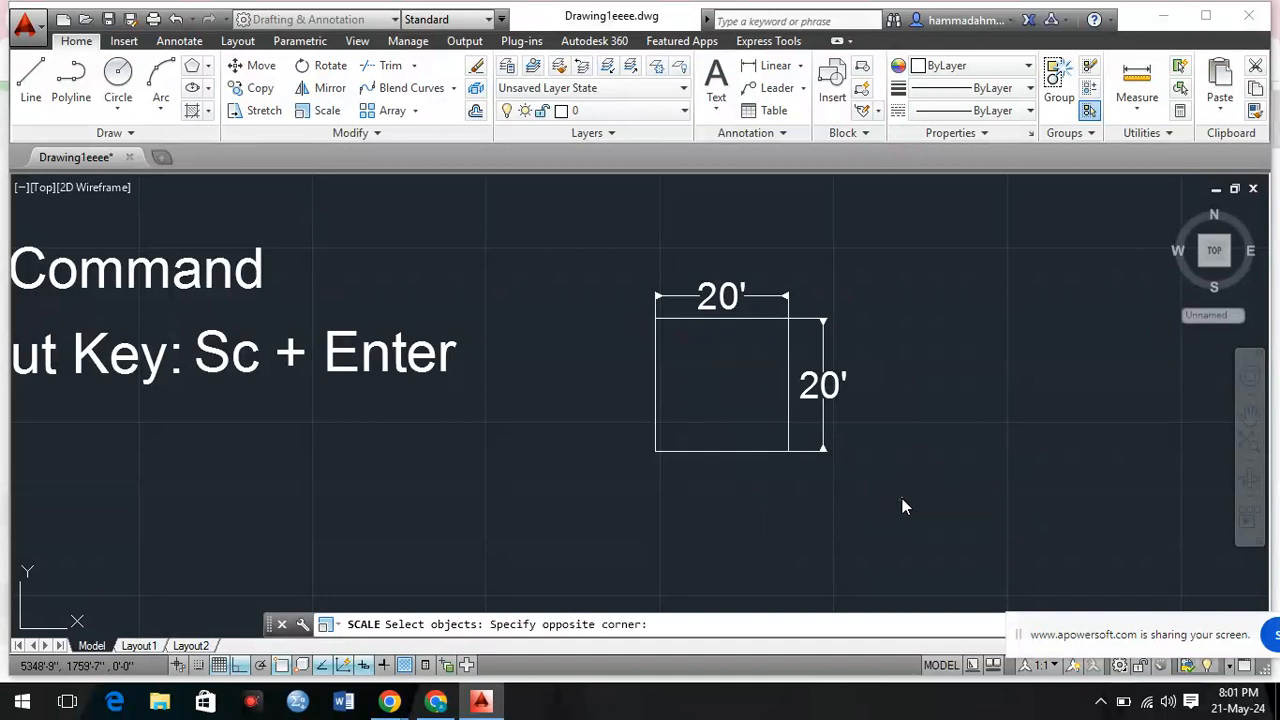
pyautogui.click(613, 265)
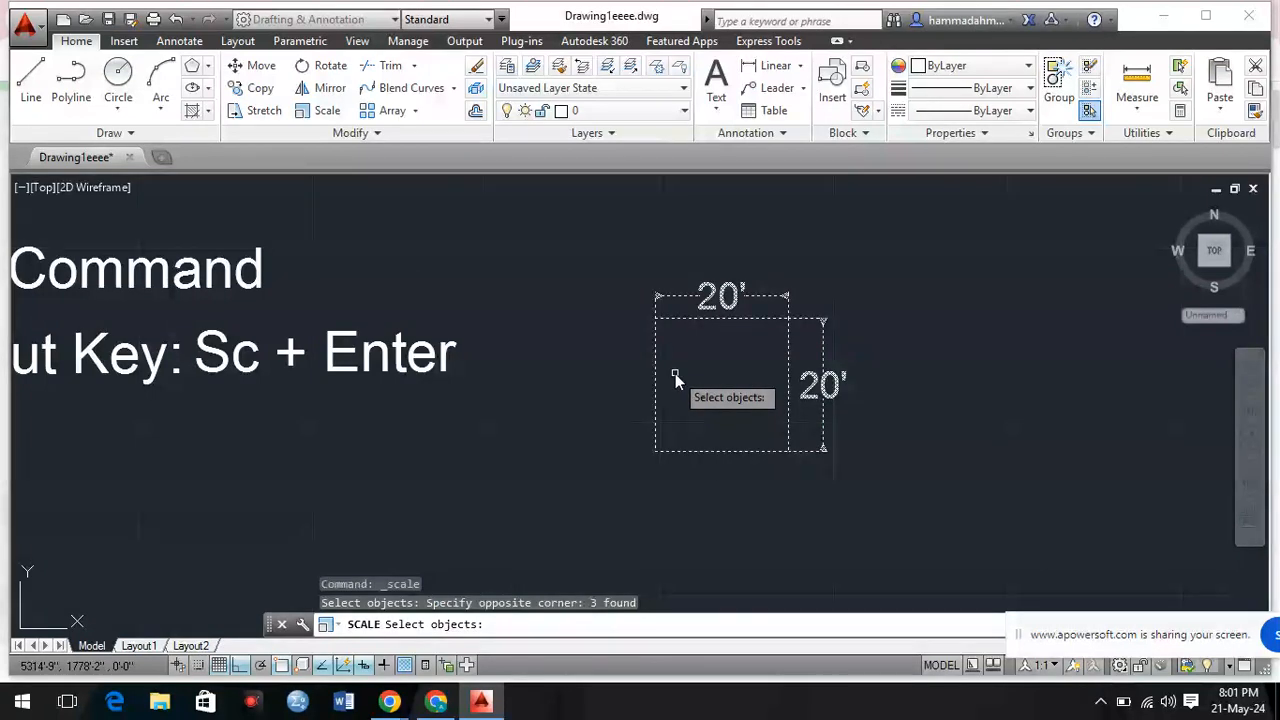
pyautogui.press('Return')
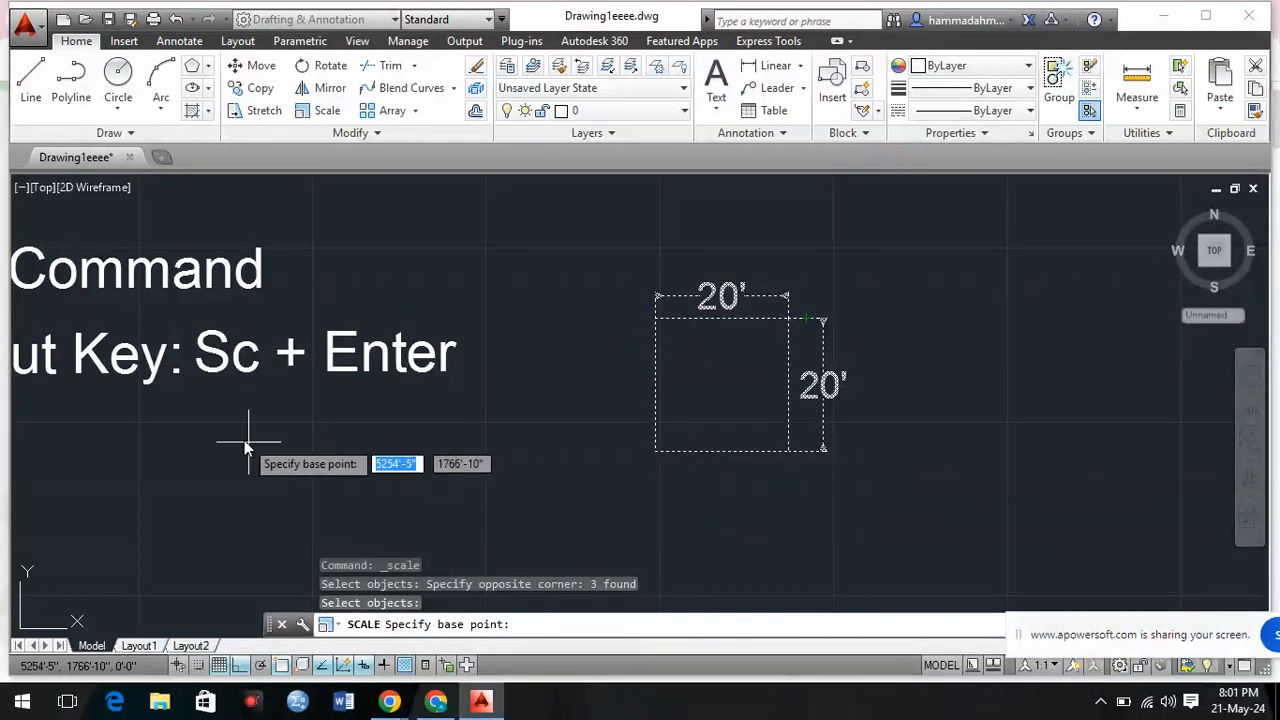
pyautogui.click(655, 452)
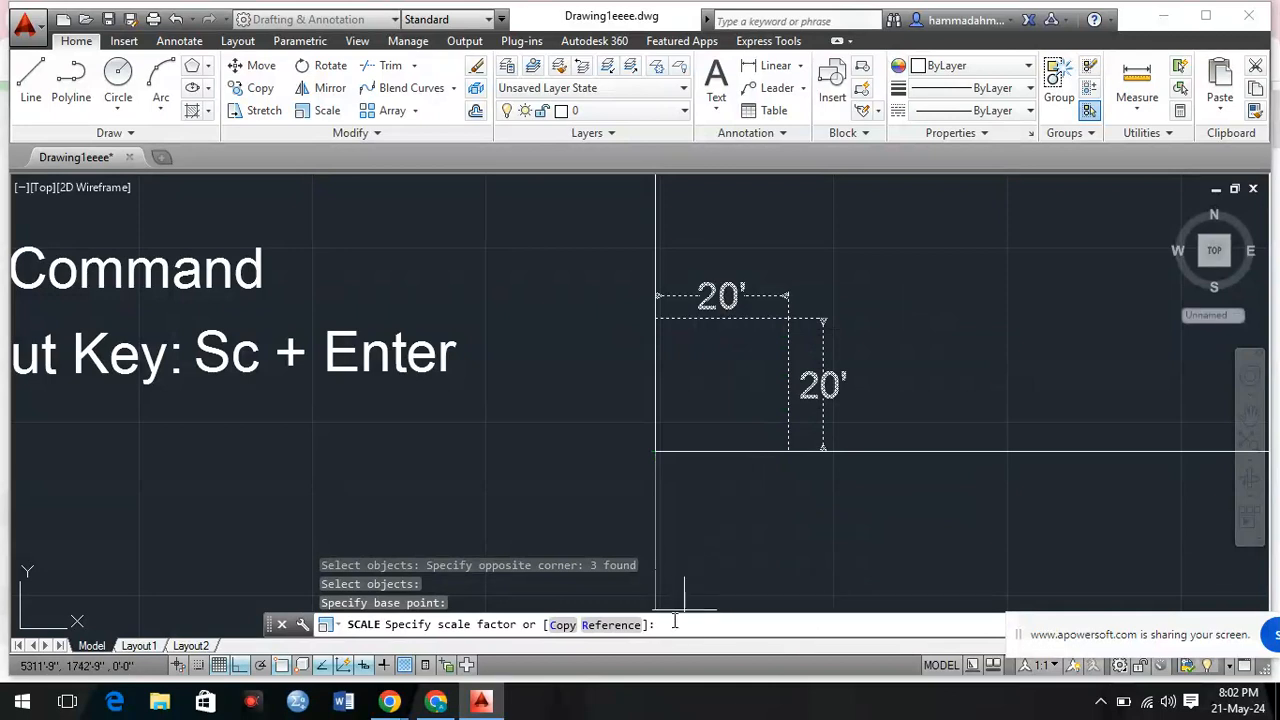
pyautogui.write('3')
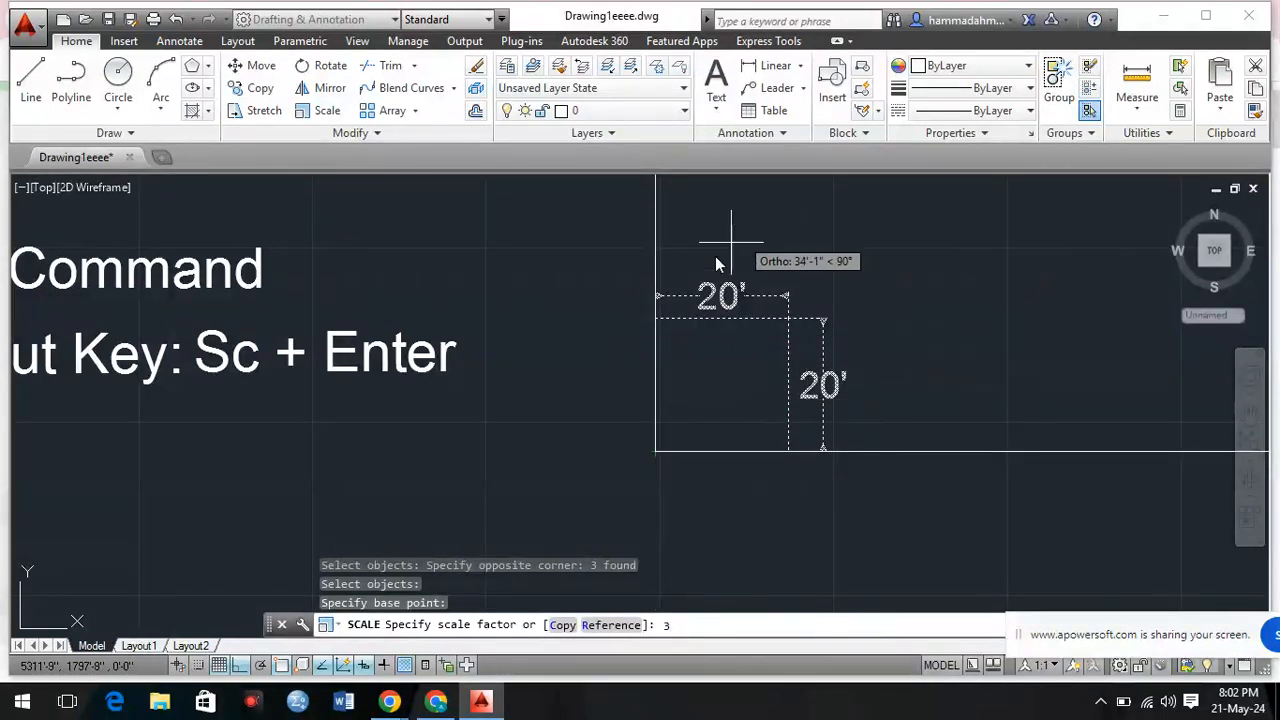
pyautogui.press('Return')
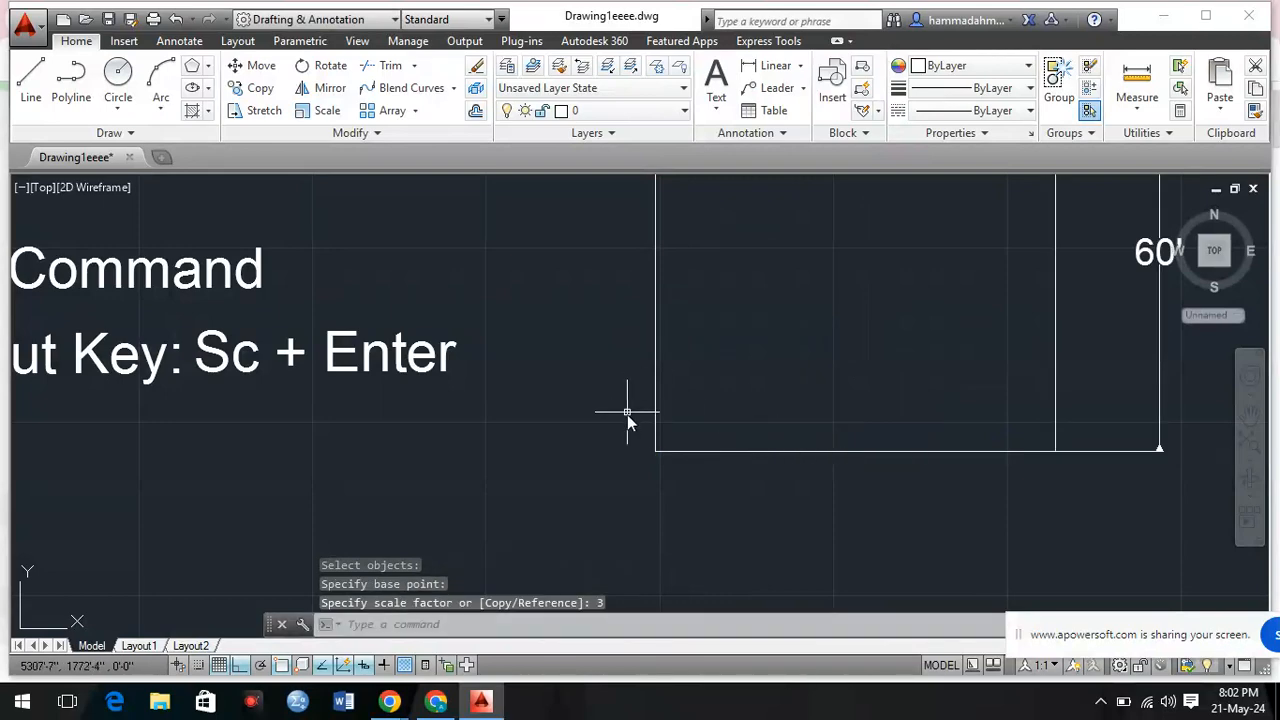
# Examine the enlarged square together with its width and height dimensions.
pyautogui.scroll(-3, 629, 420)
pyautogui.scroll(2, 779, 260)
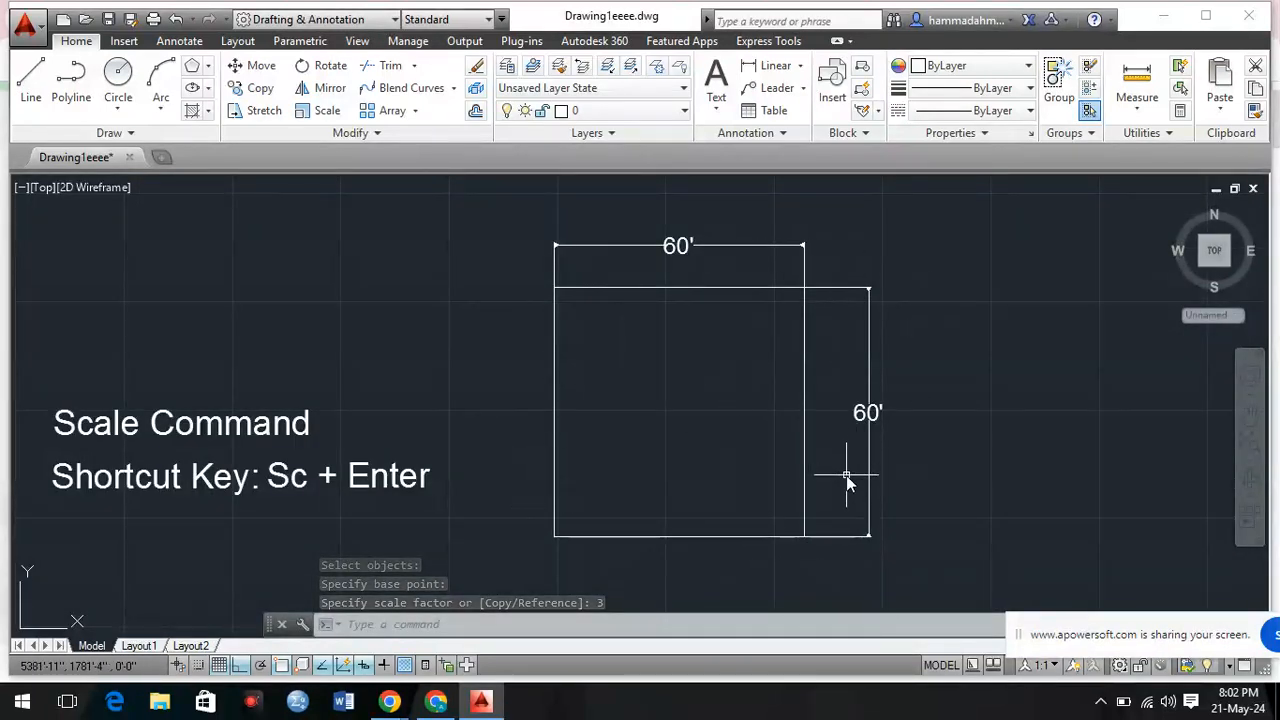
pyautogui.scroll(2, 849, 480)
pyautogui.scroll(-2, 780, 398)
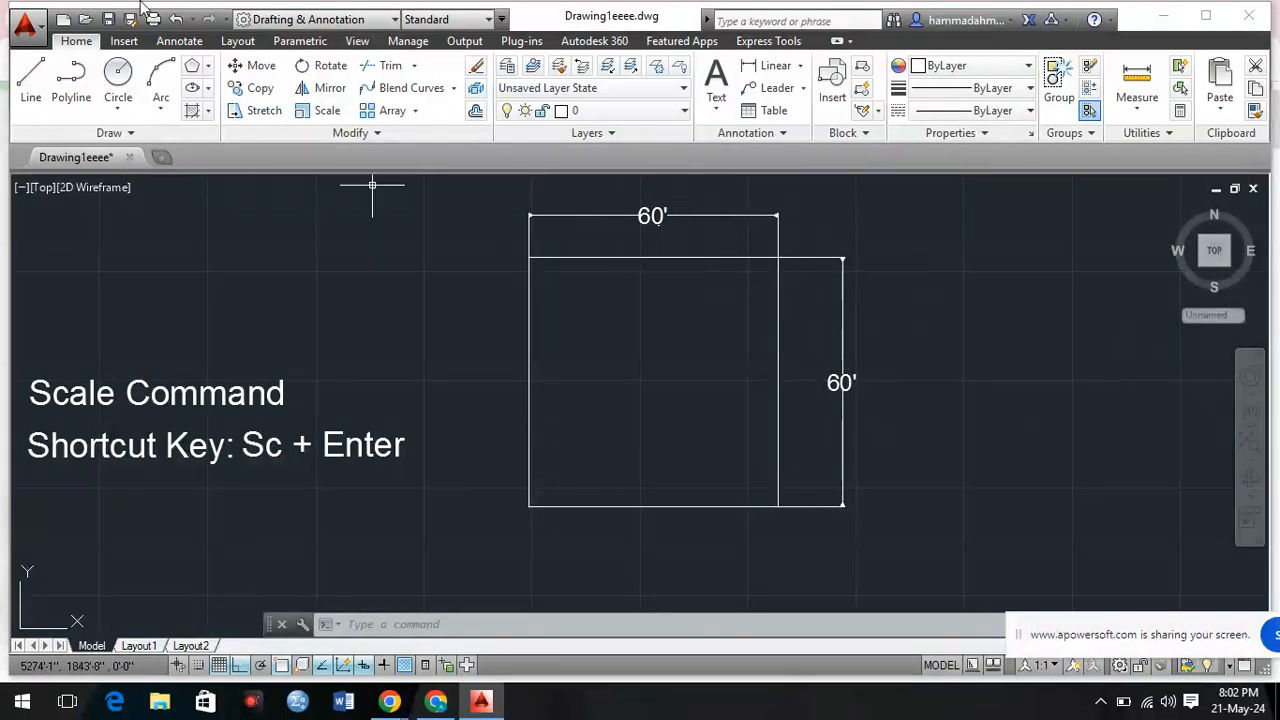
pyautogui.scroll(-2, 640, 347)
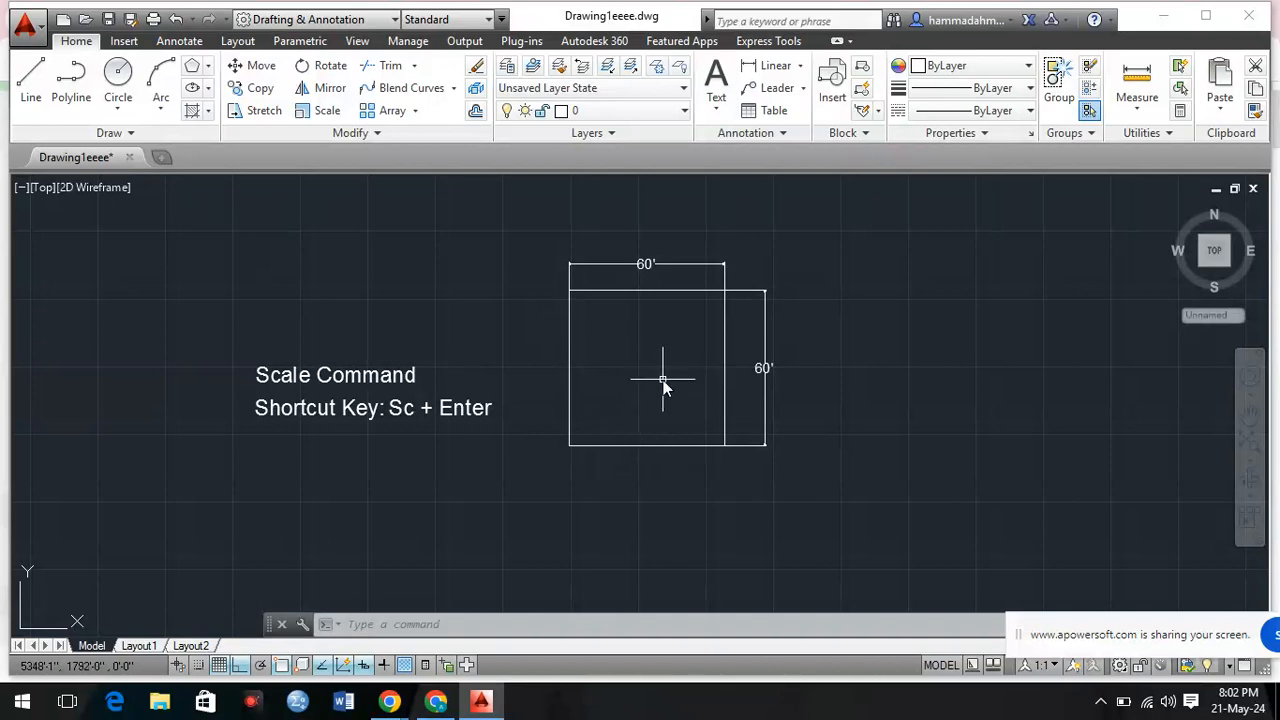
pyautogui.scroll(-1, 536, 414)
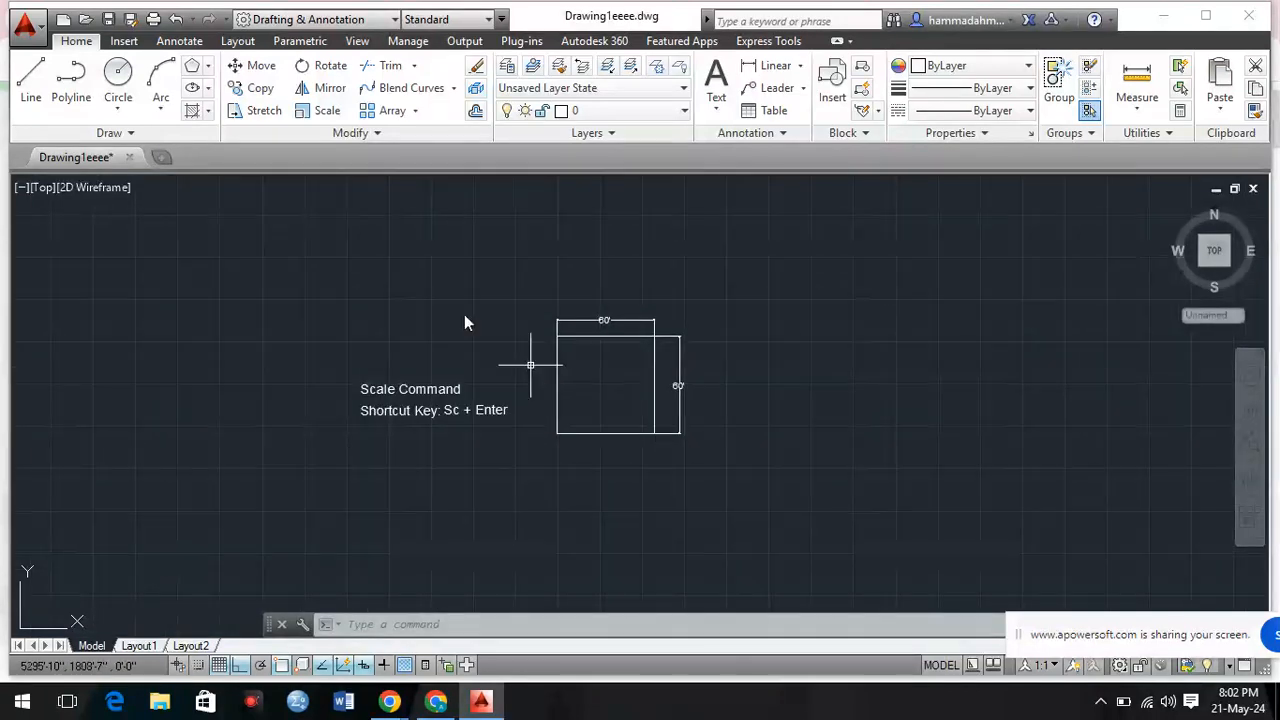
pyautogui.scroll(2, 603, 357)
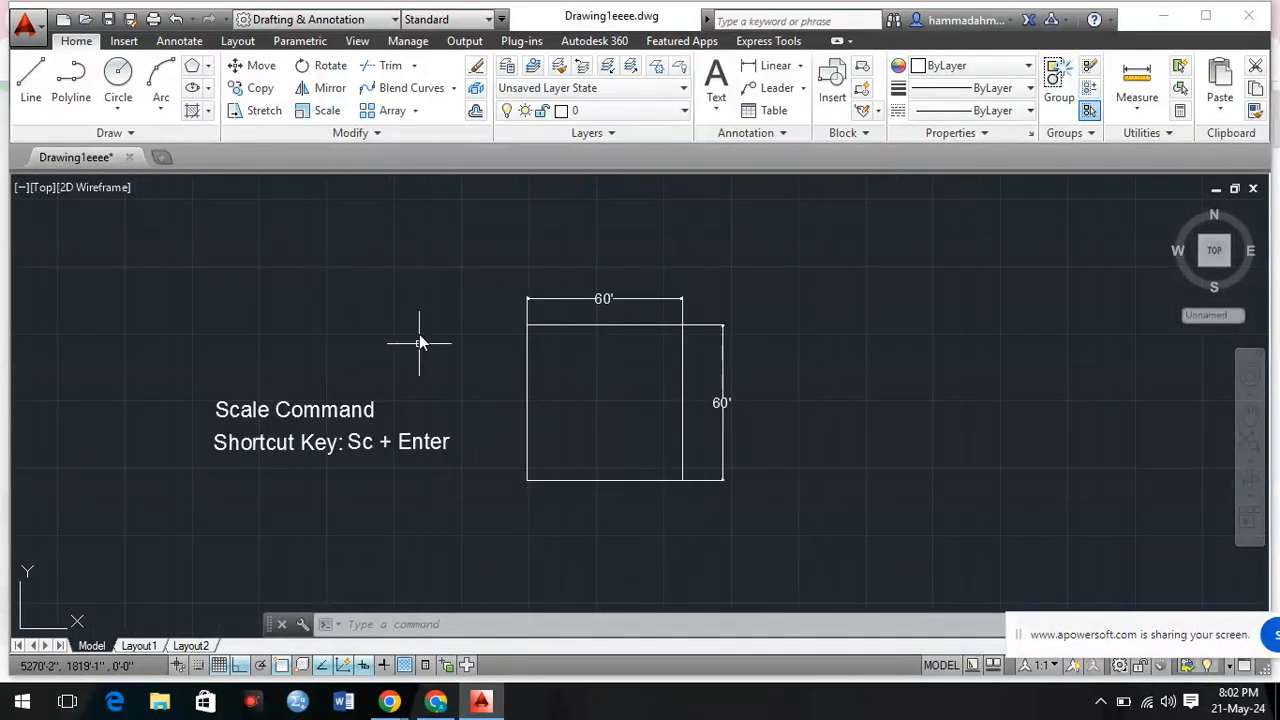
pyautogui.scroll(1, 457, 309)
pyautogui.scroll(-1, 457, 307)
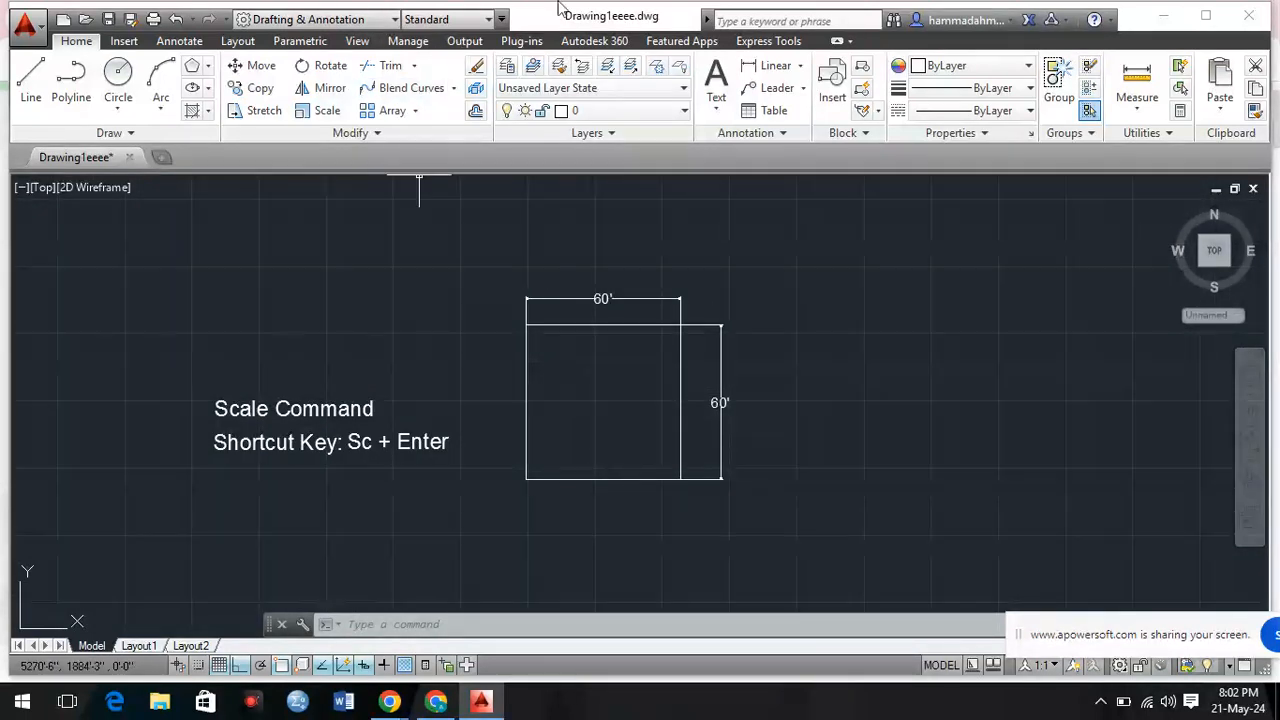
# Copy the square with its dimensions about 120' horizontally to the right, using its upper-right corner as base point.
pyautogui.click(771, 539)
pyautogui.click(520, 277)
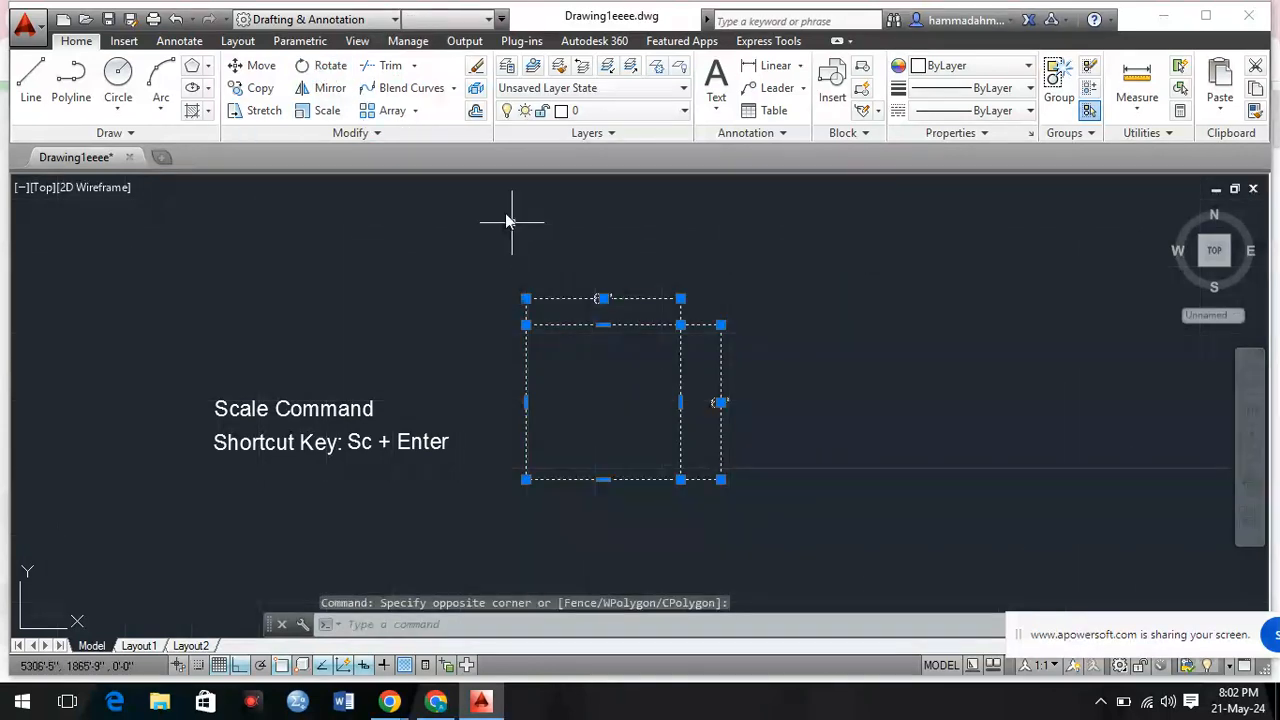
pyautogui.click(250, 87)
pyautogui.click(683, 326)
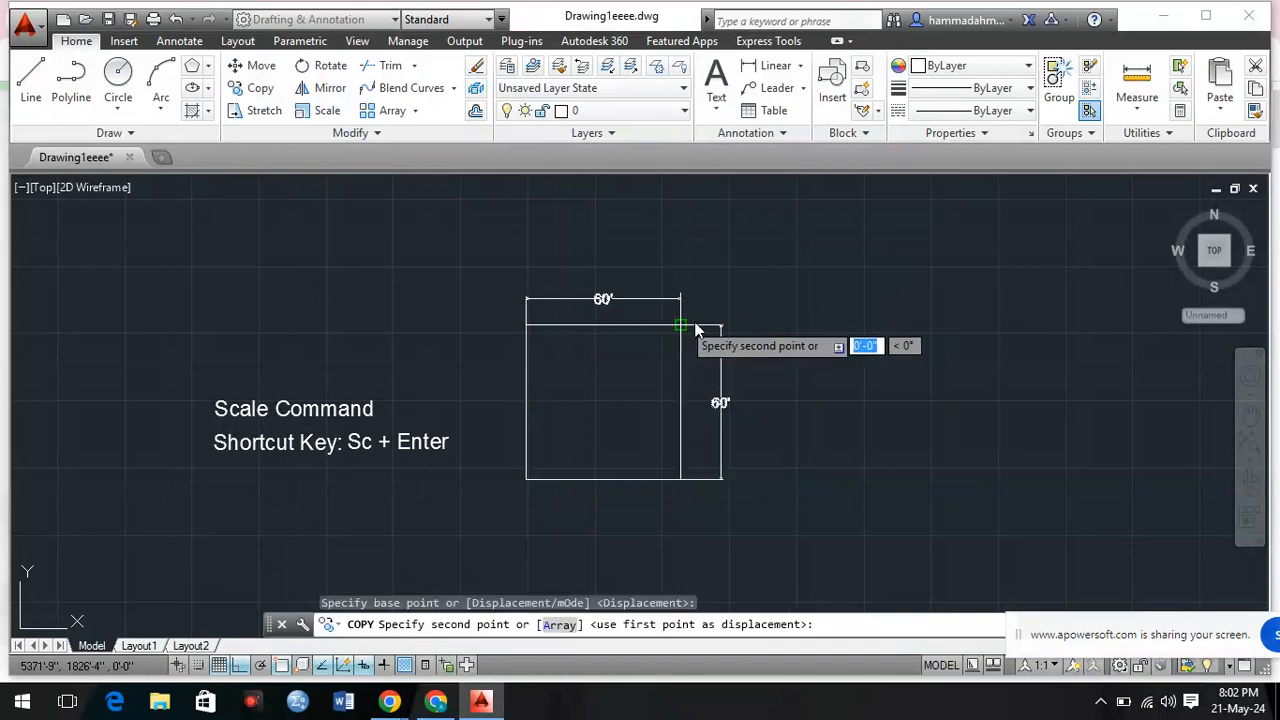
pyautogui.click(992, 345)
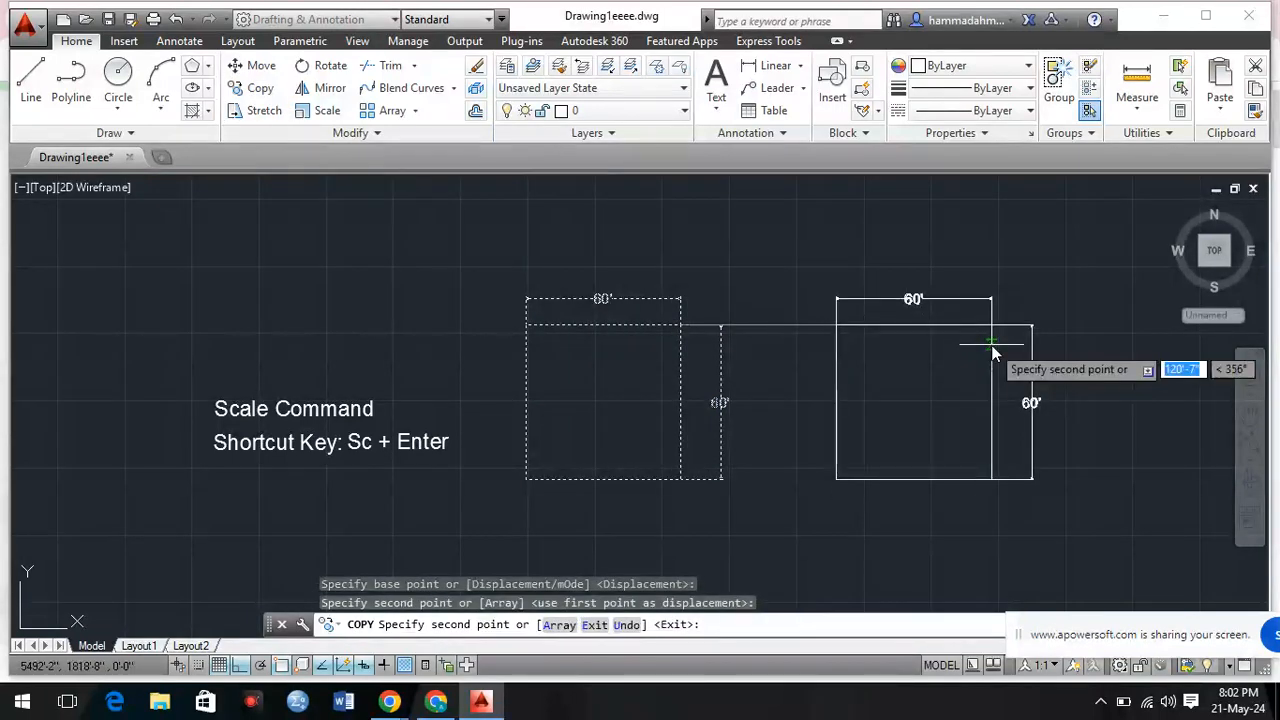
pyautogui.press('Escape')
pyautogui.scroll(-1, 615, 340)
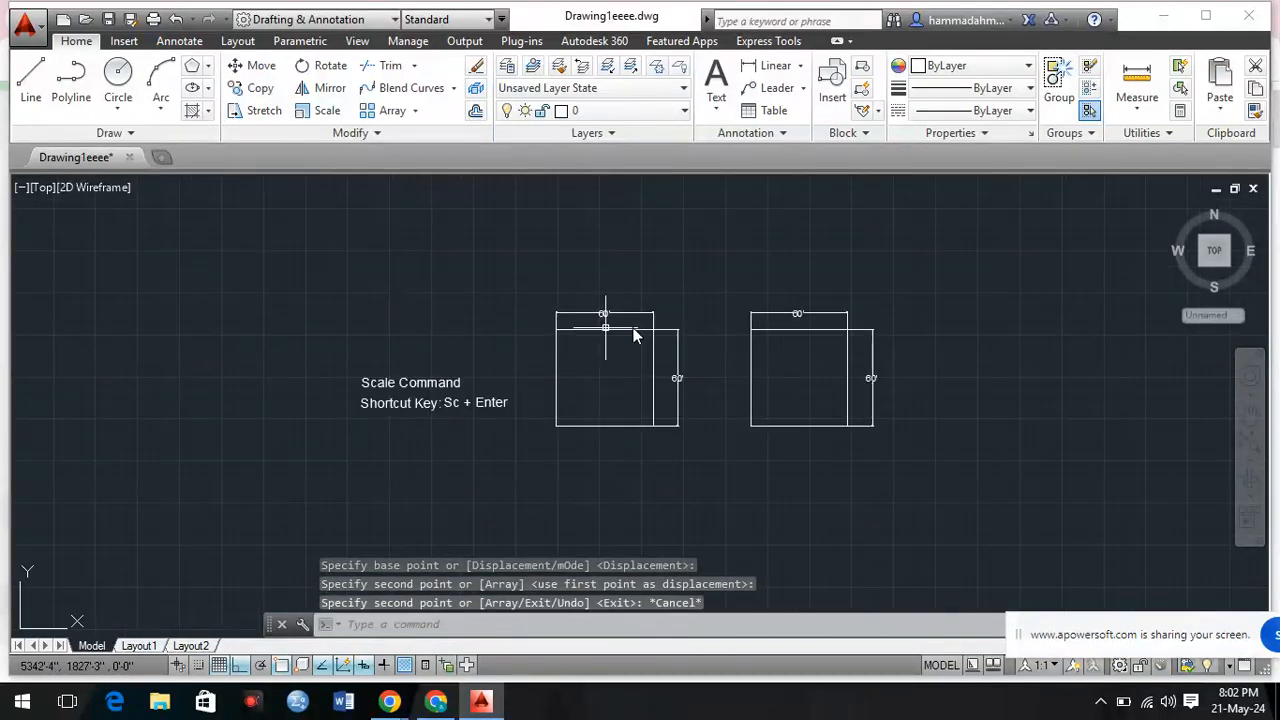
# Scale the copied square and its dimensions about its upper-right corner by reference, with reference length 60' and new length 40'.
pyautogui.scroll(2, 880, 395)
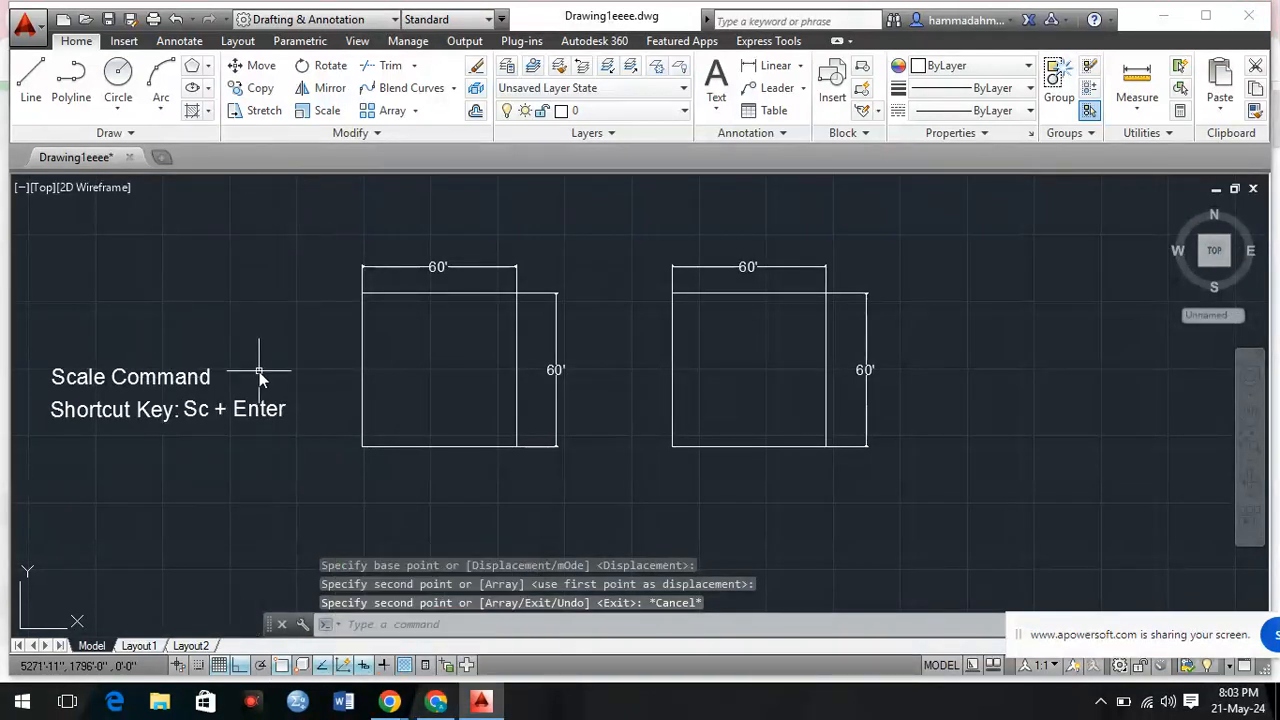
pyautogui.press('Return')
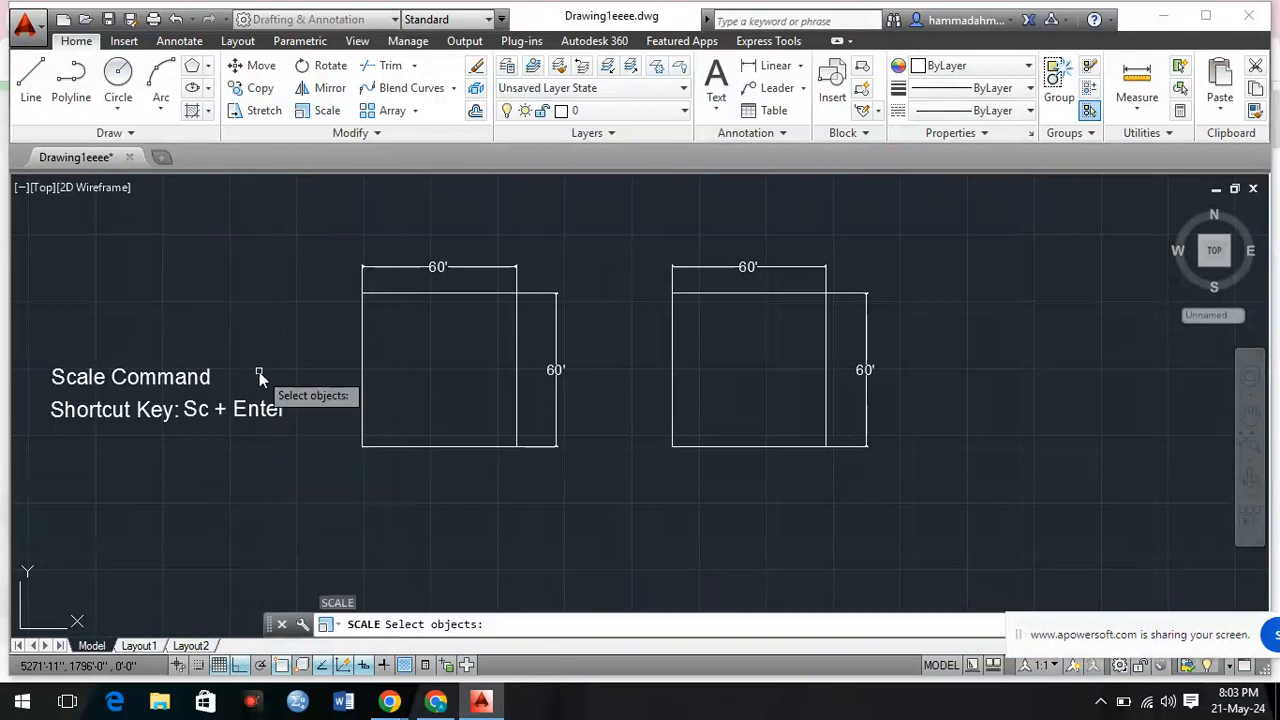
pyautogui.click(924, 487)
pyautogui.click(650, 258)
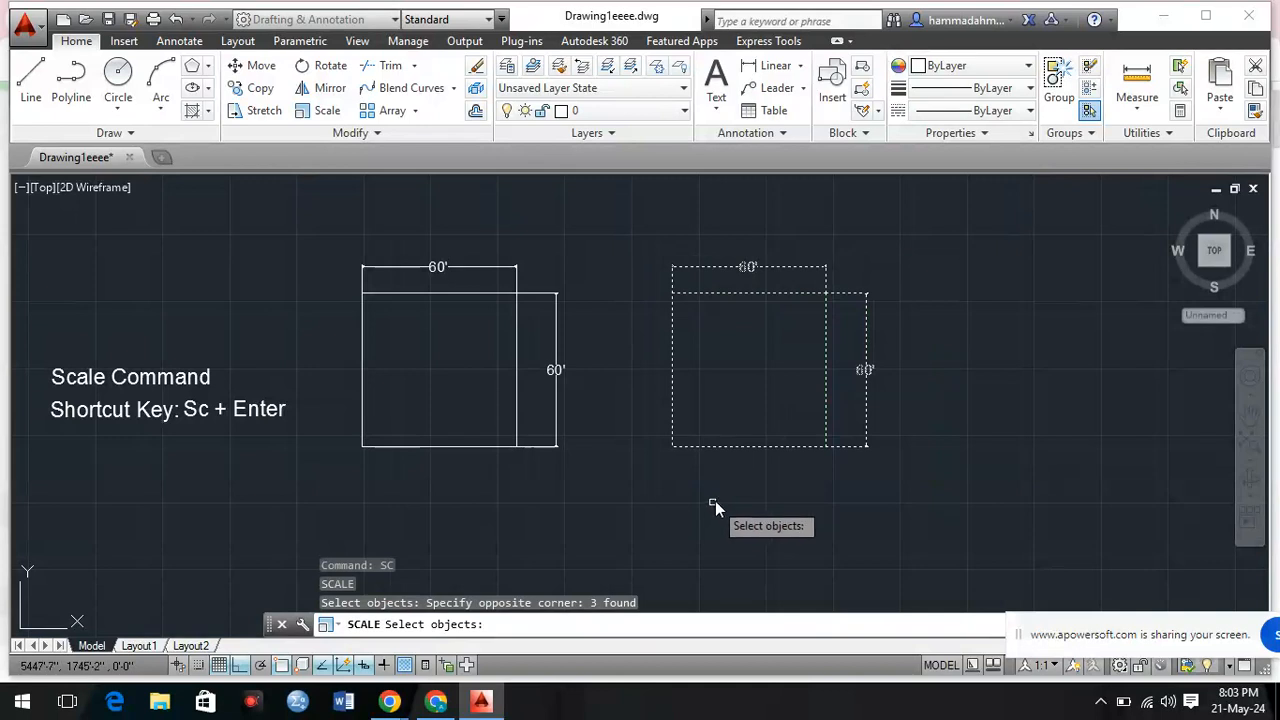
pyautogui.press('Return')
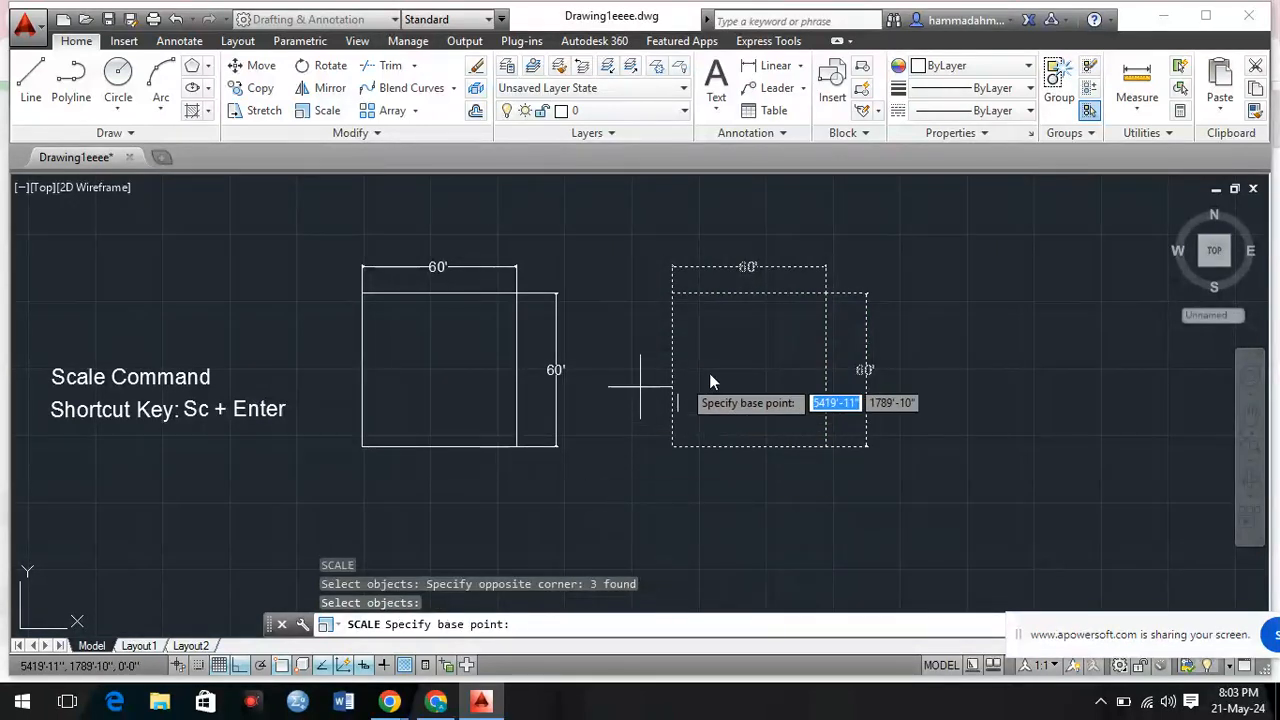
pyautogui.click(827, 298)
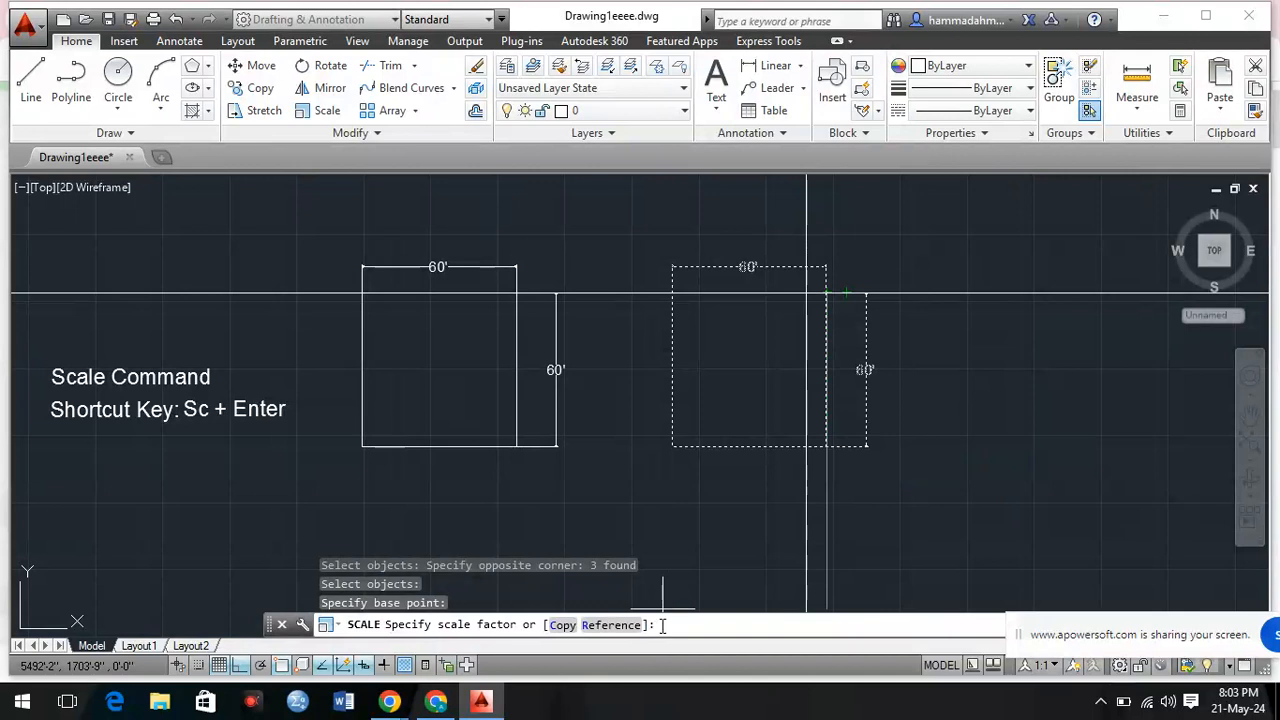
pyautogui.click(612, 625)
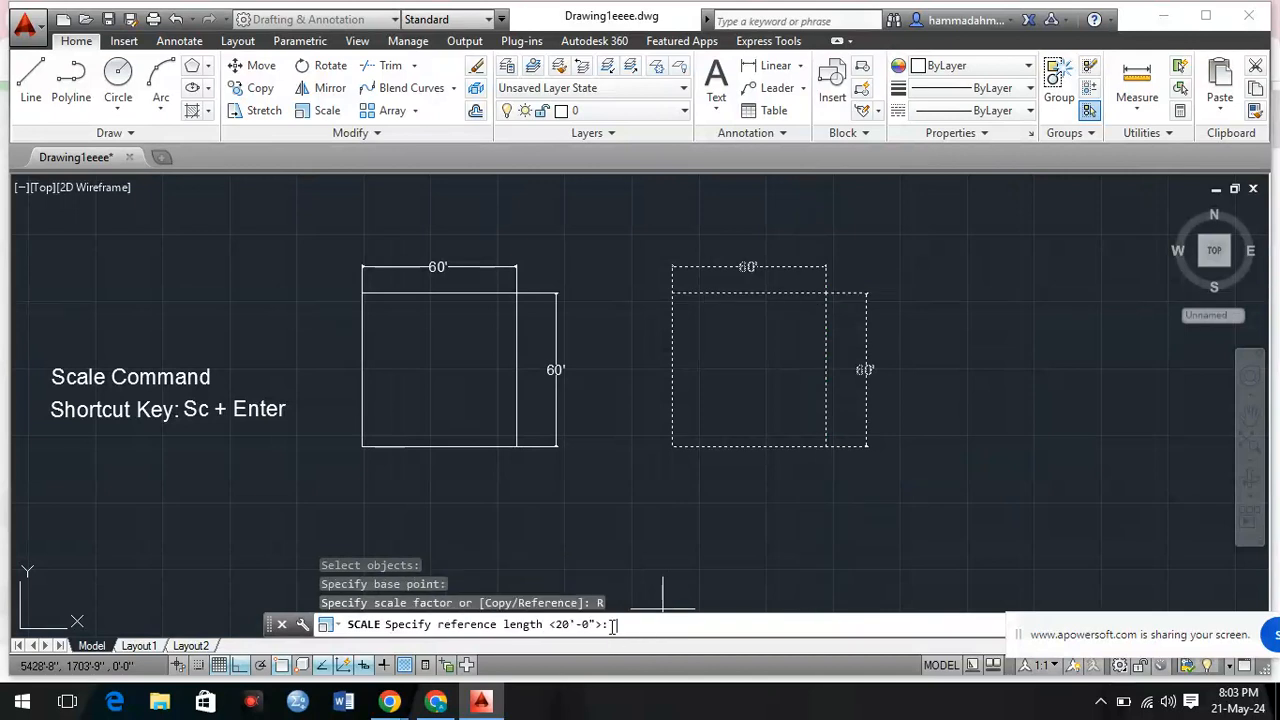
pyautogui.write('60')
pyautogui.press('Return')
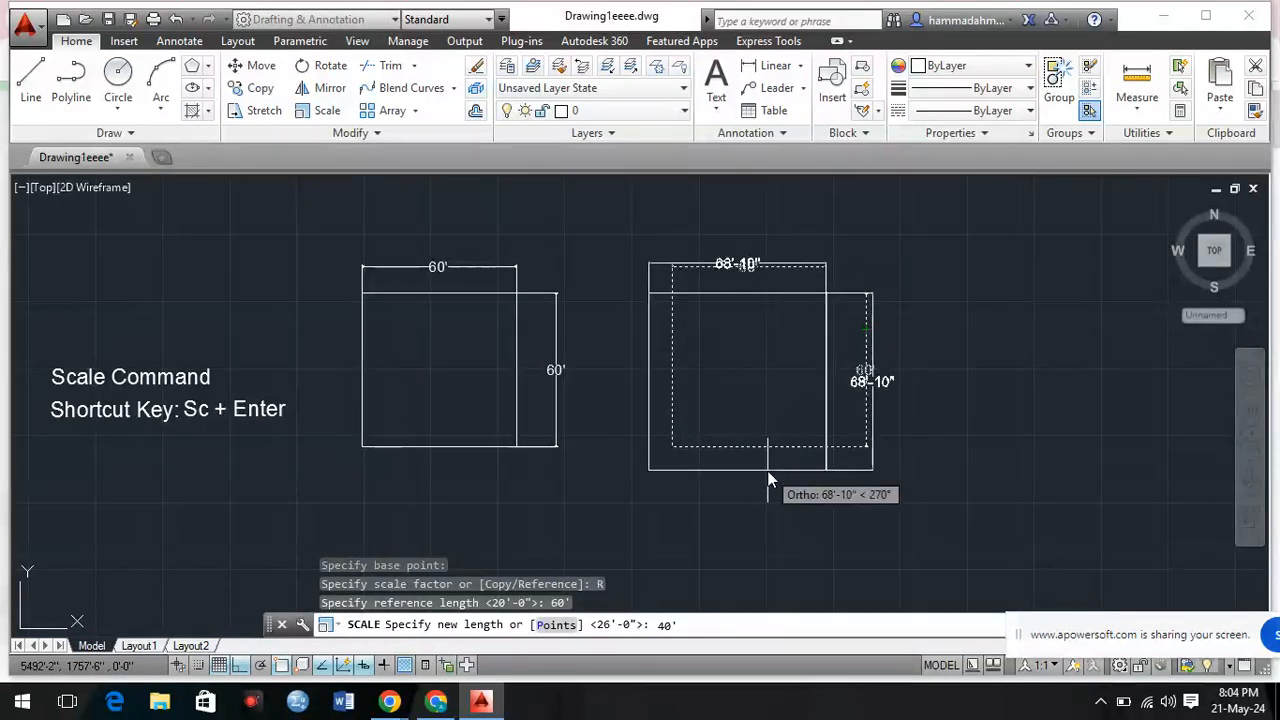
pyautogui.press('Return')
pyautogui.scroll(4, 825, 330)
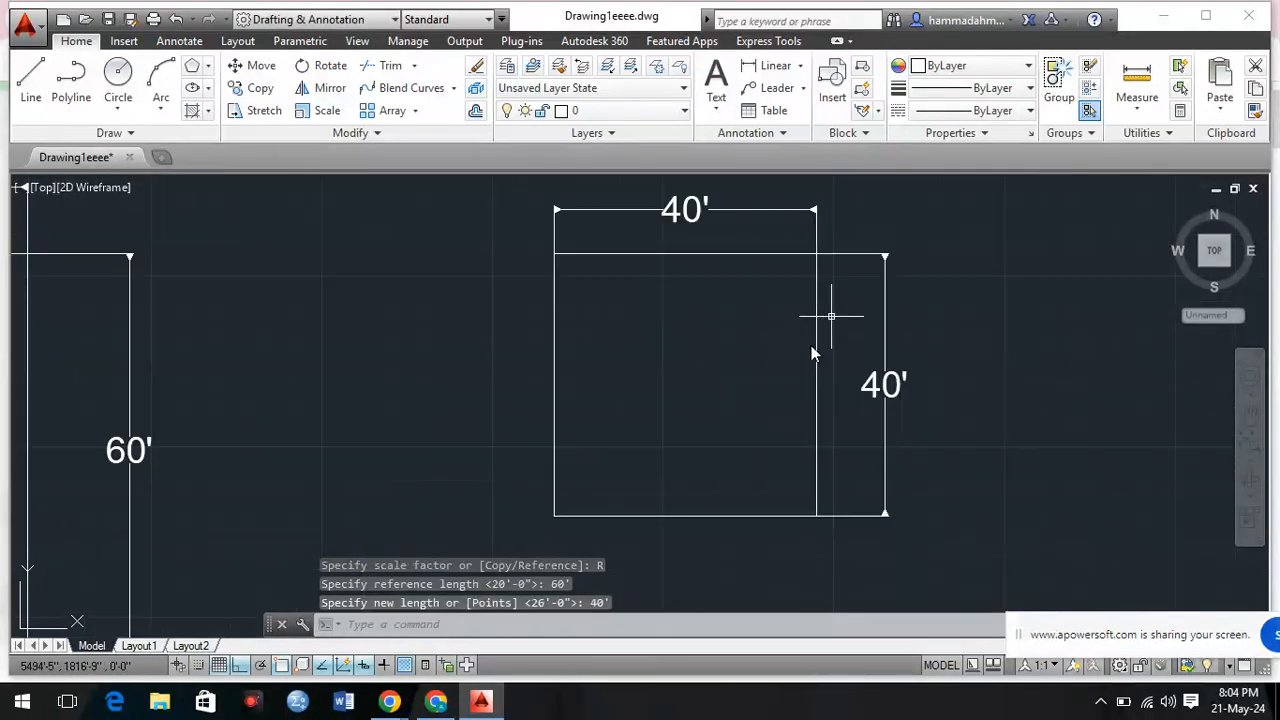
# Scale the copied square and its dimensions about its lower-left corner by reference, with reference length 40' and new length 50'.
pyautogui.scroll(-2, 811, 345)
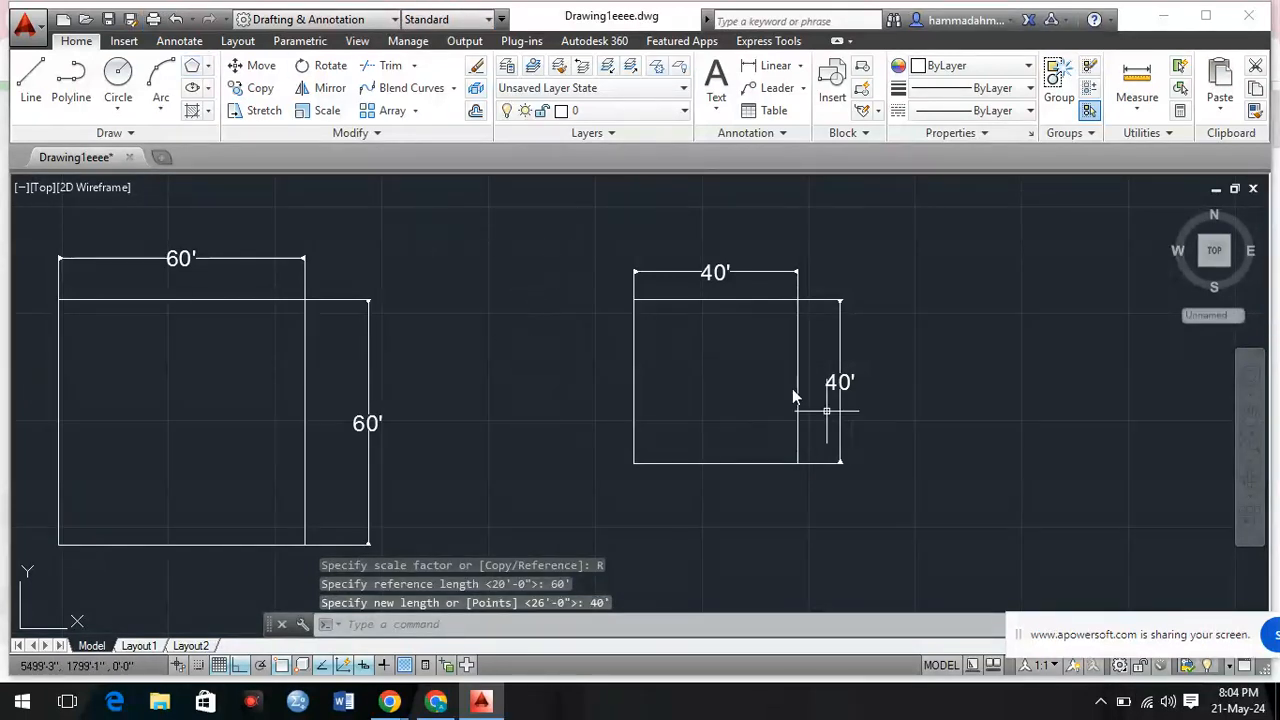
pyautogui.scroll(-4, 560, 345)
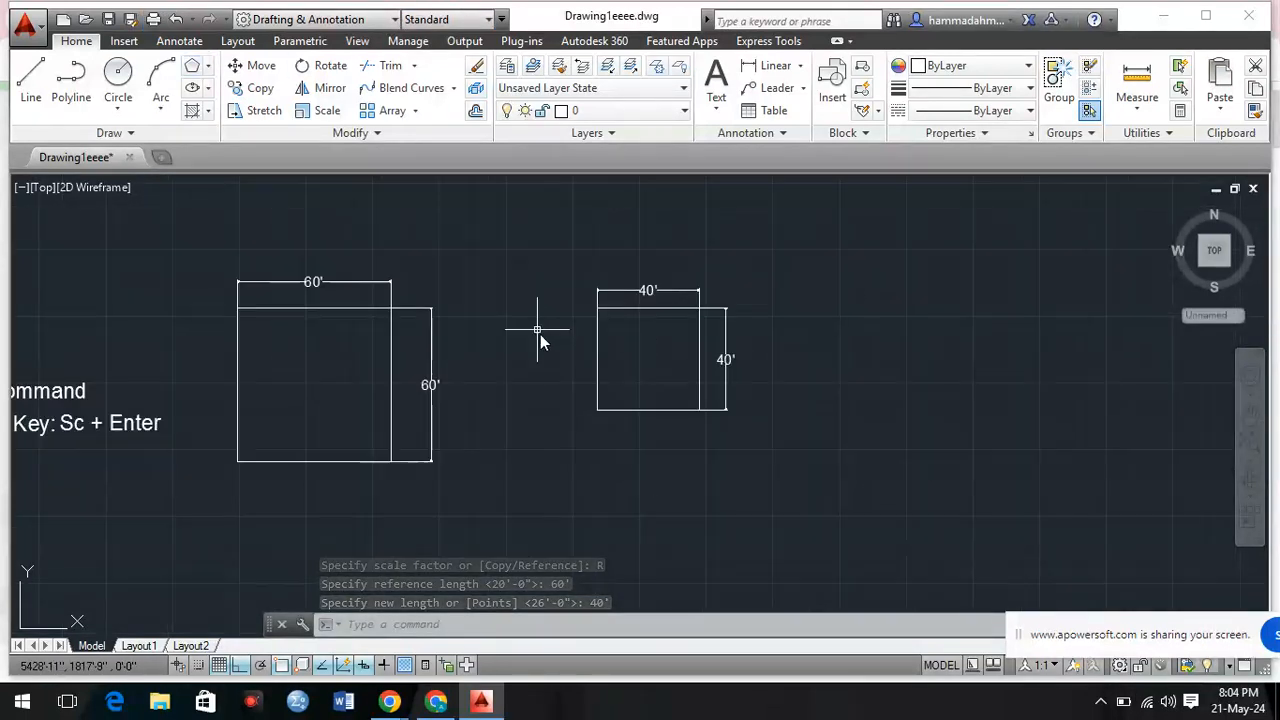
pyautogui.scroll(-3, 650, 405)
pyautogui.scroll(3, 629, 443)
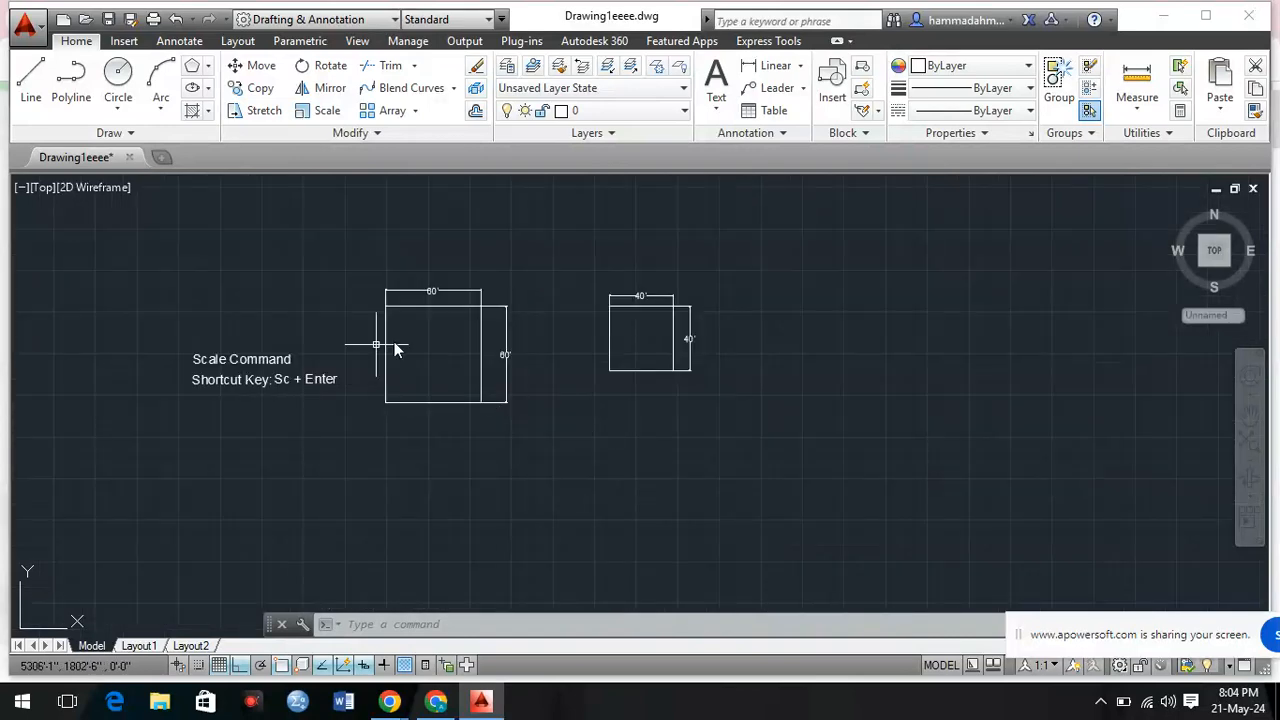
pyautogui.click(745, 443)
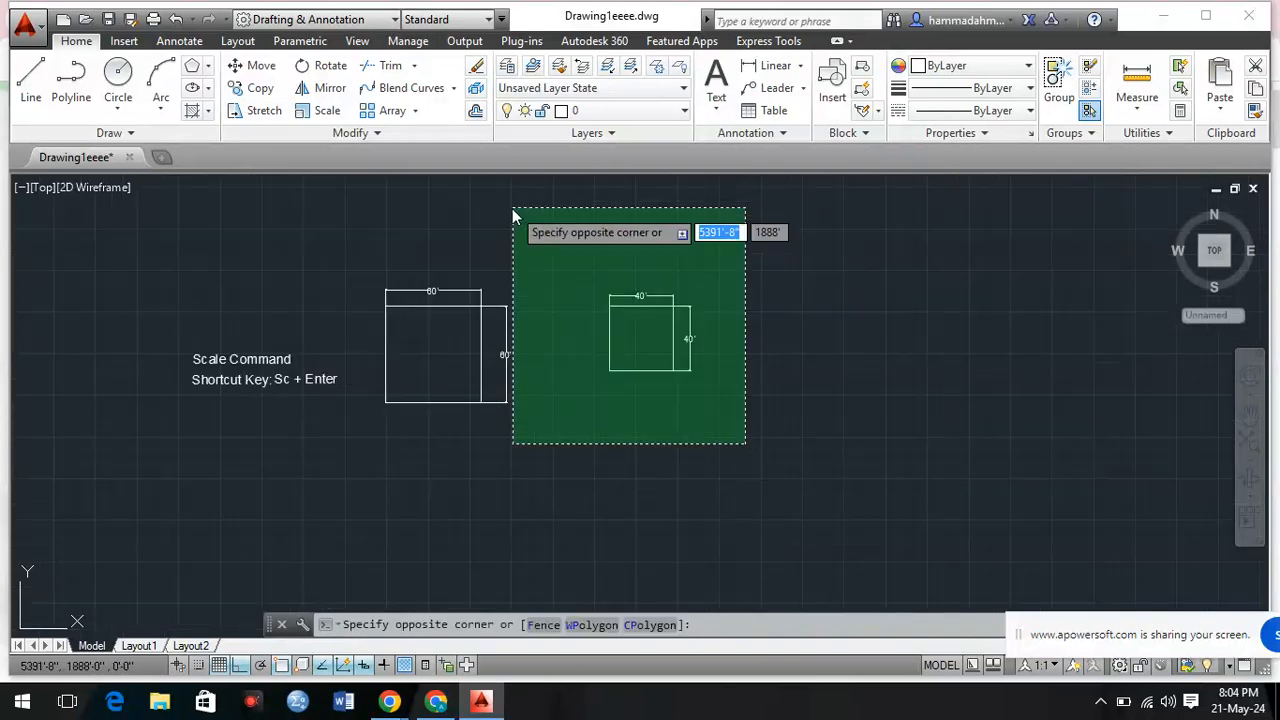
pyautogui.click(574, 266)
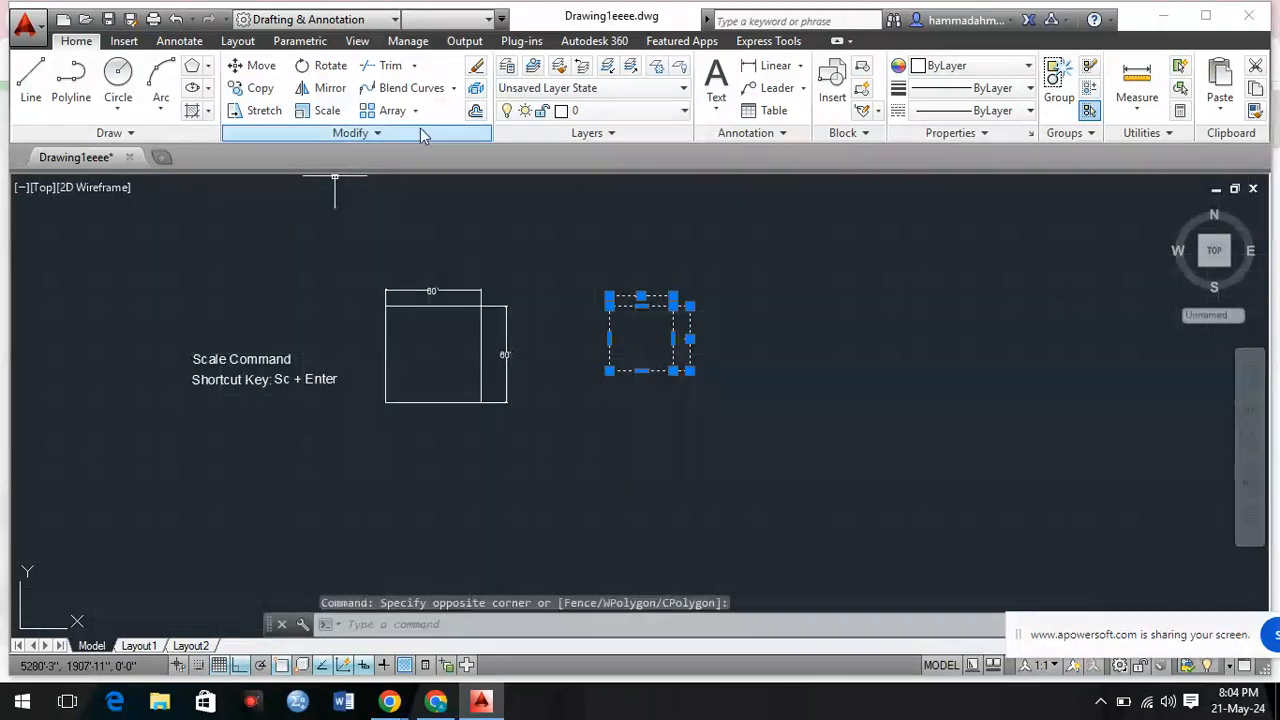
pyautogui.click(323, 111)
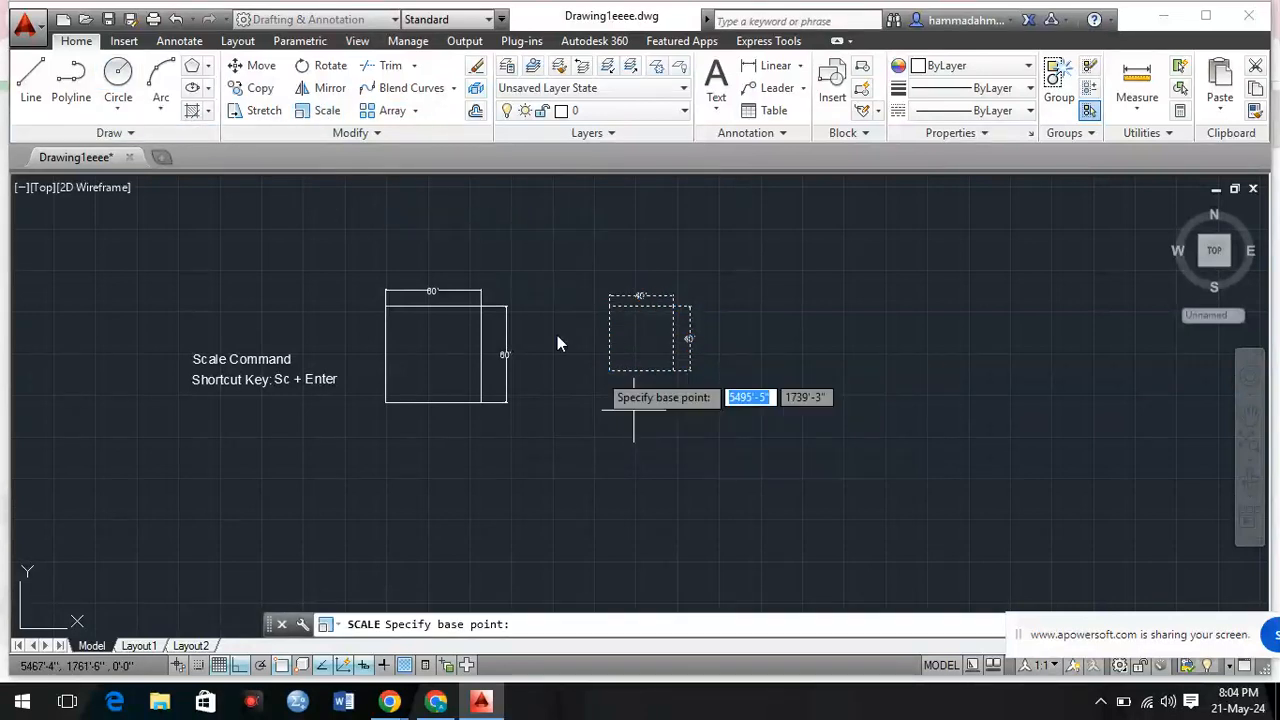
pyautogui.scroll(2, 574, 356)
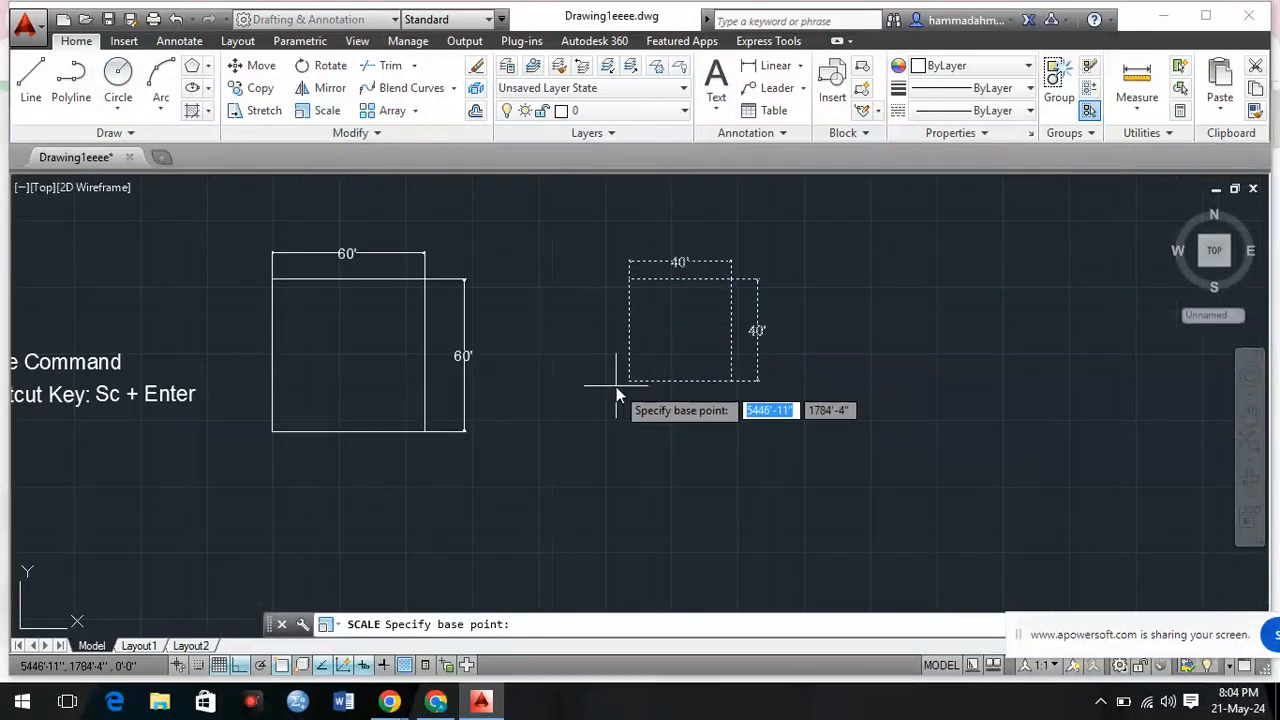
pyautogui.click(629, 385)
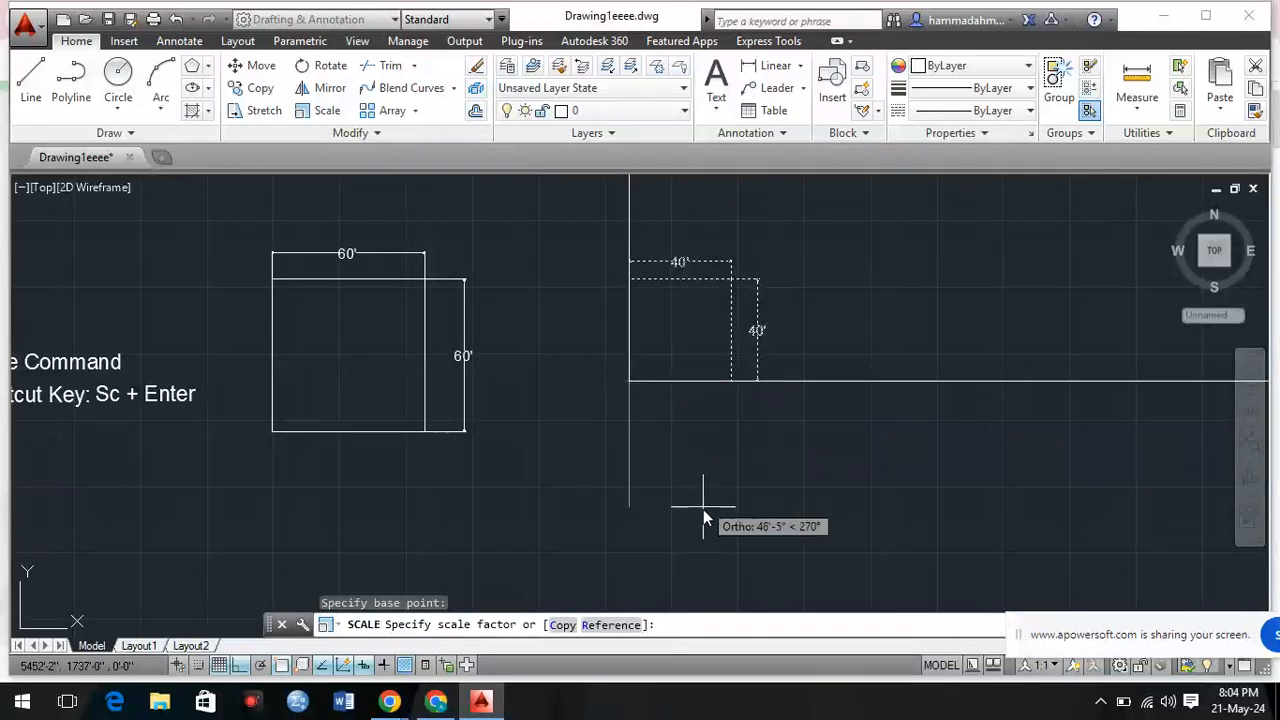
pyautogui.click(611, 625)
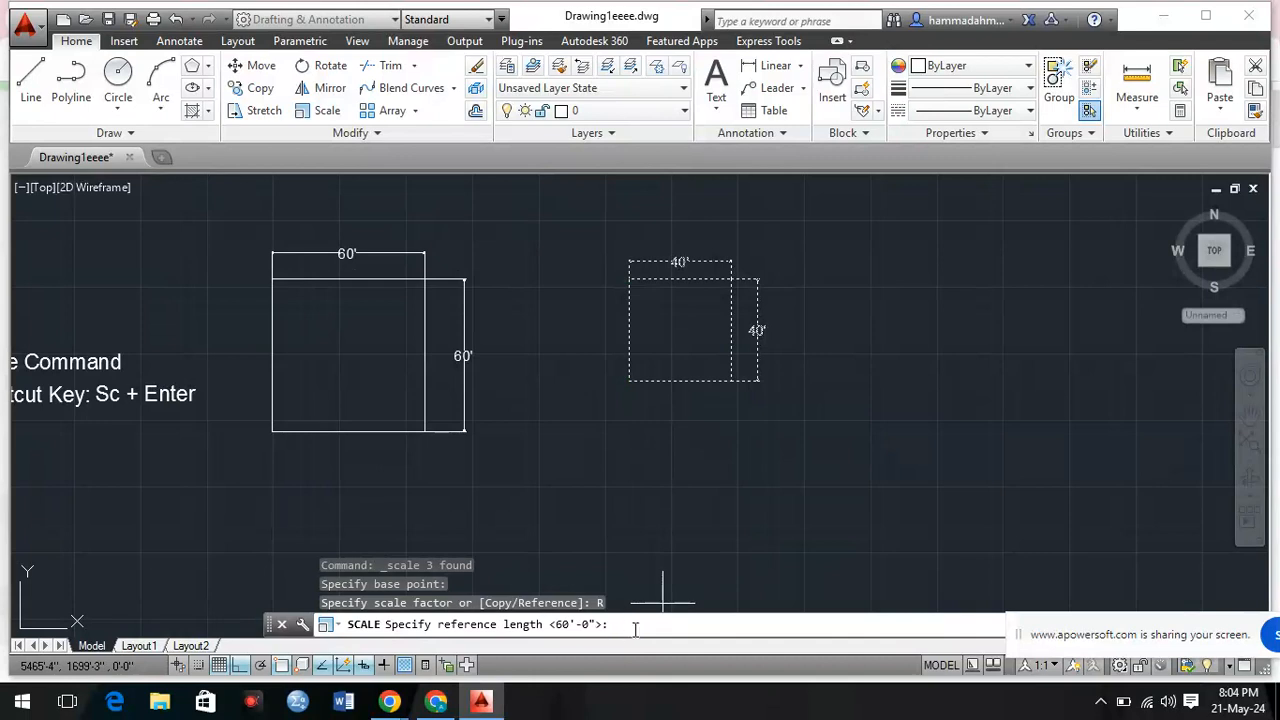
pyautogui.write('40')
pyautogui.press('Return')
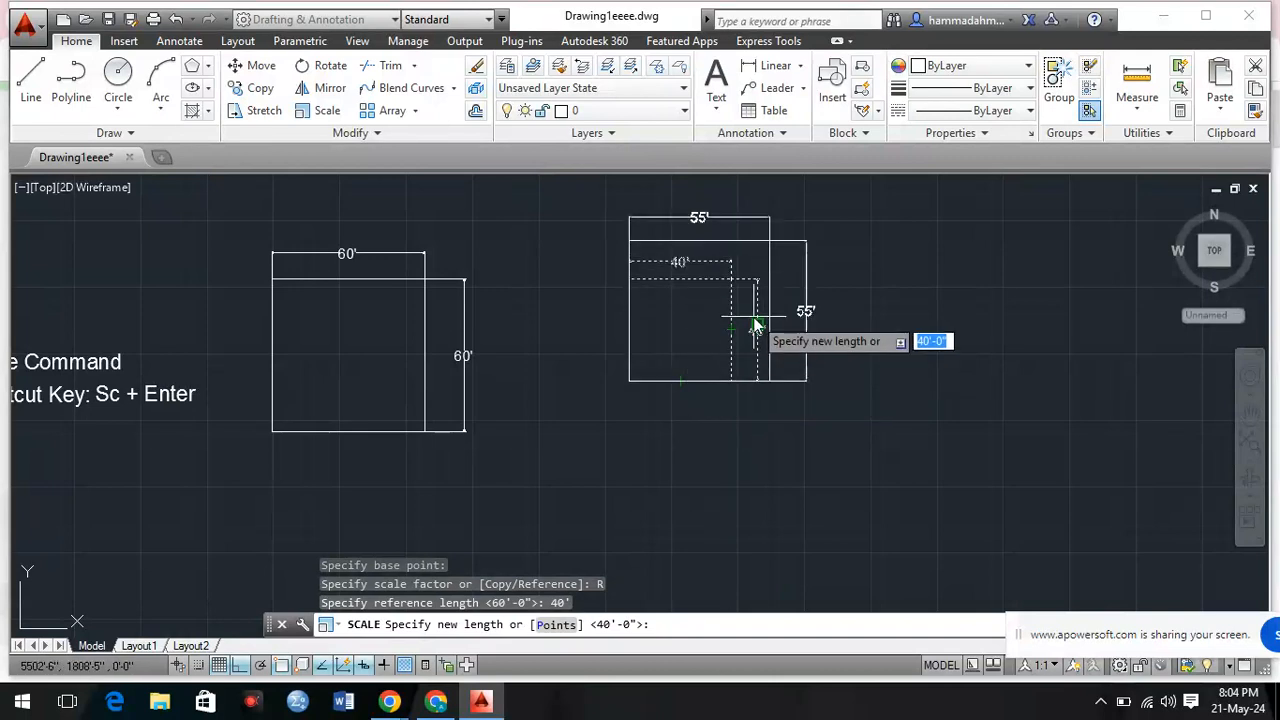
pyautogui.scroll(-2, 760, 362)
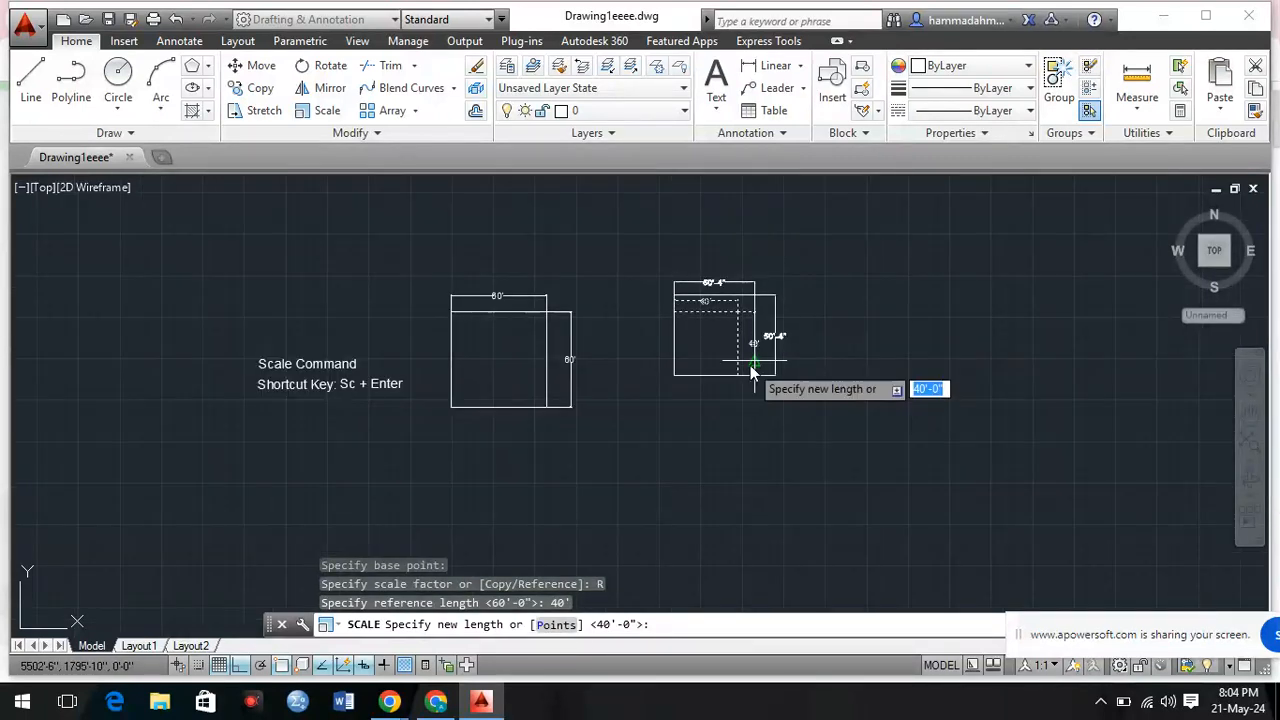
pyautogui.scroll(2, 754, 350)
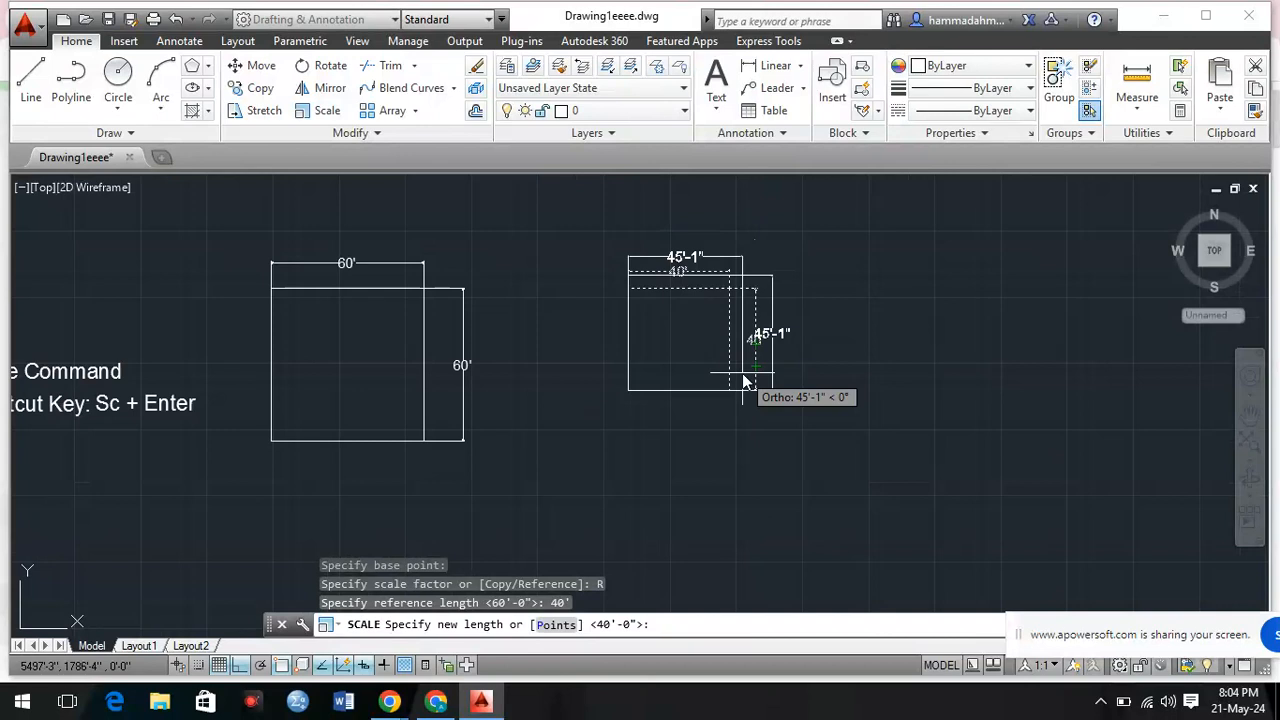
pyautogui.write('5')
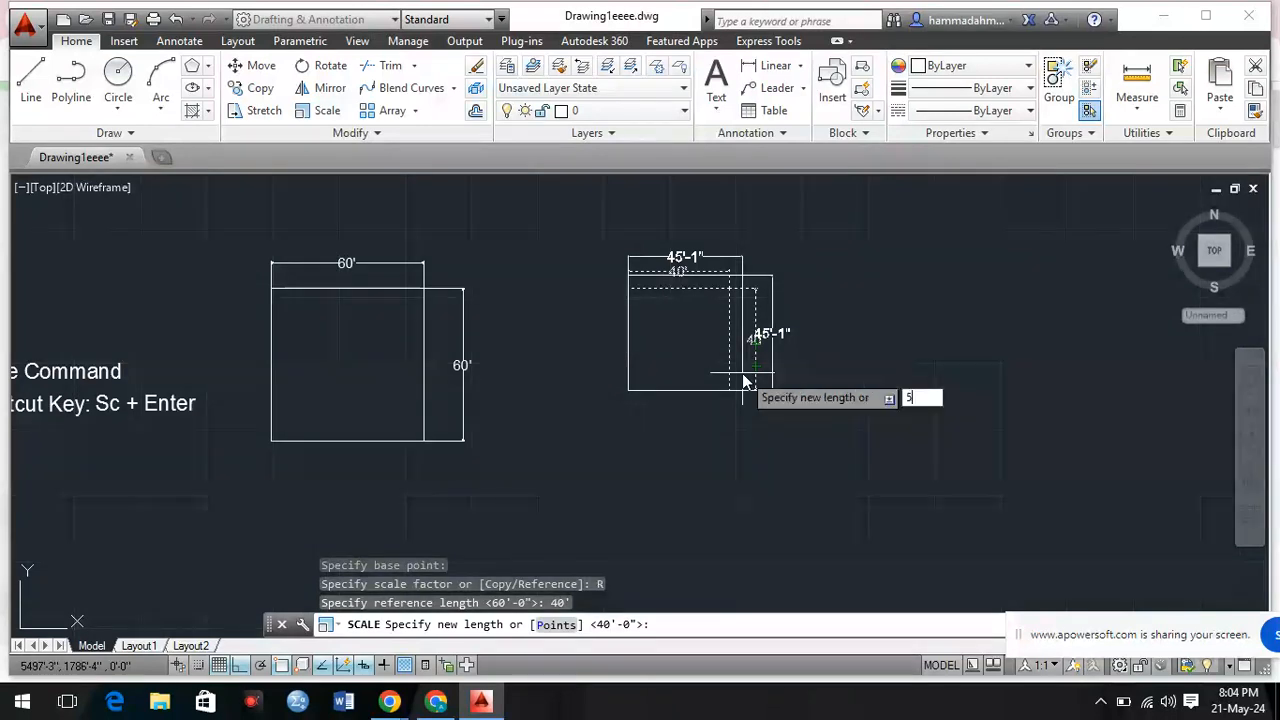
pyautogui.write("0'")
pyautogui.press('Return')
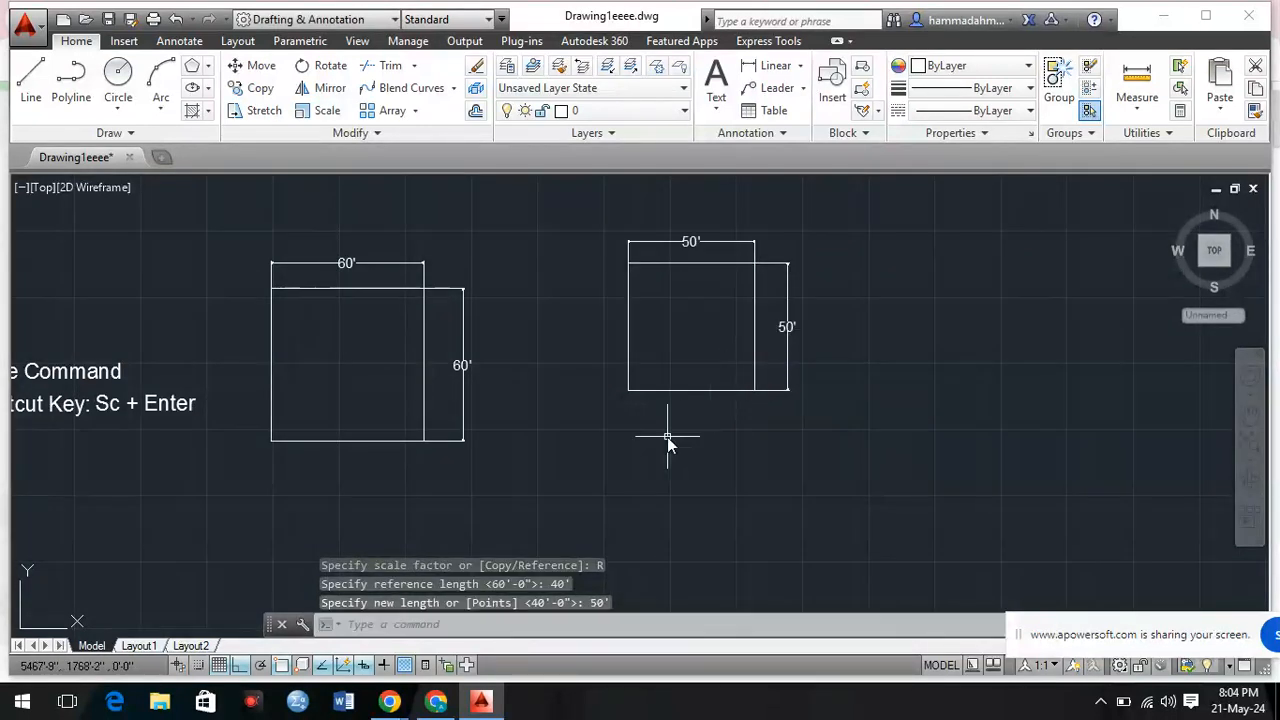
# Examine the resized copy and its dimensions alongside the original 60' square.
pyautogui.scroll(-3, 667, 437)
pyautogui.scroll(6, 694, 400)
pyautogui.scroll(-3, 660, 389)
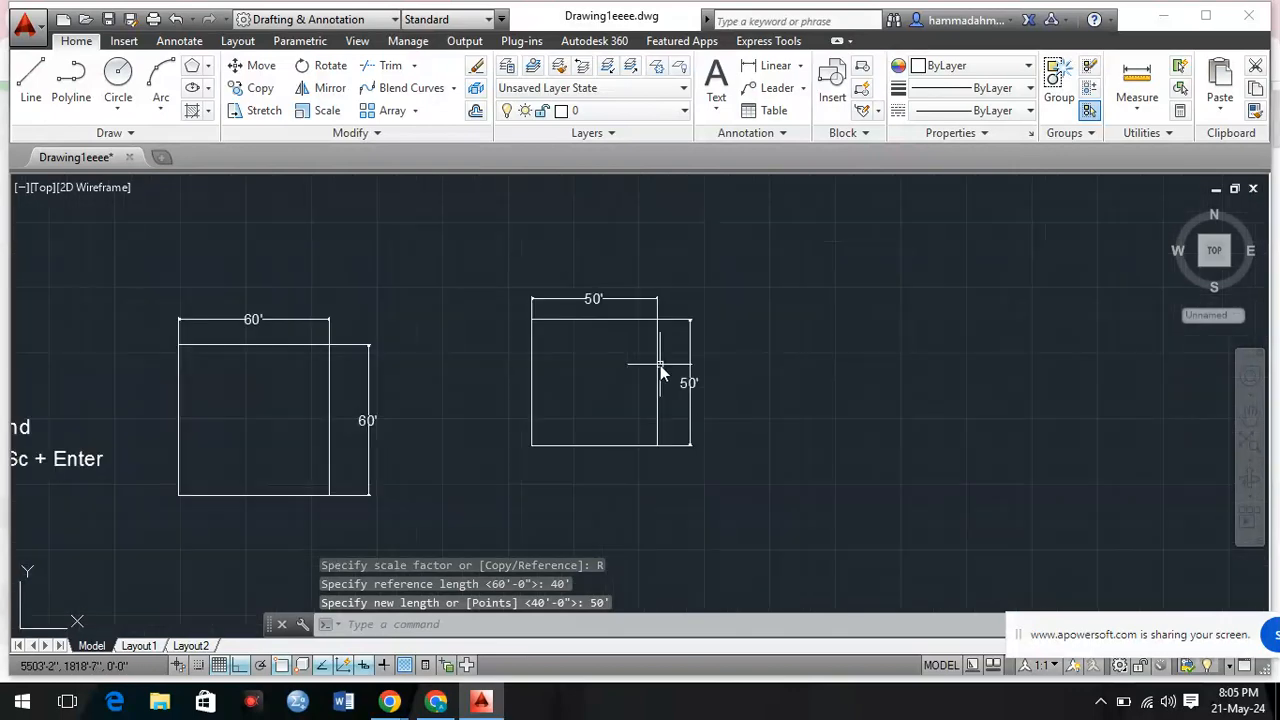
pyautogui.scroll(2, 519, 380)
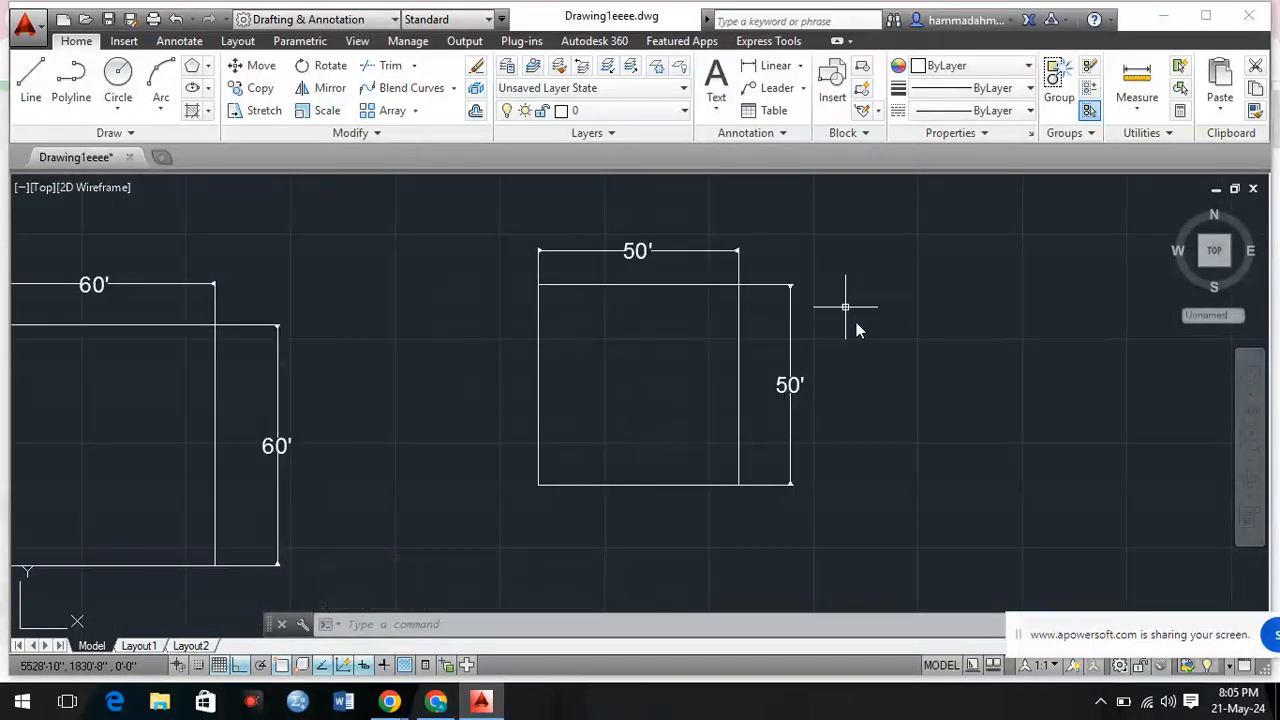
pyautogui.scroll(-2, 612, 392)
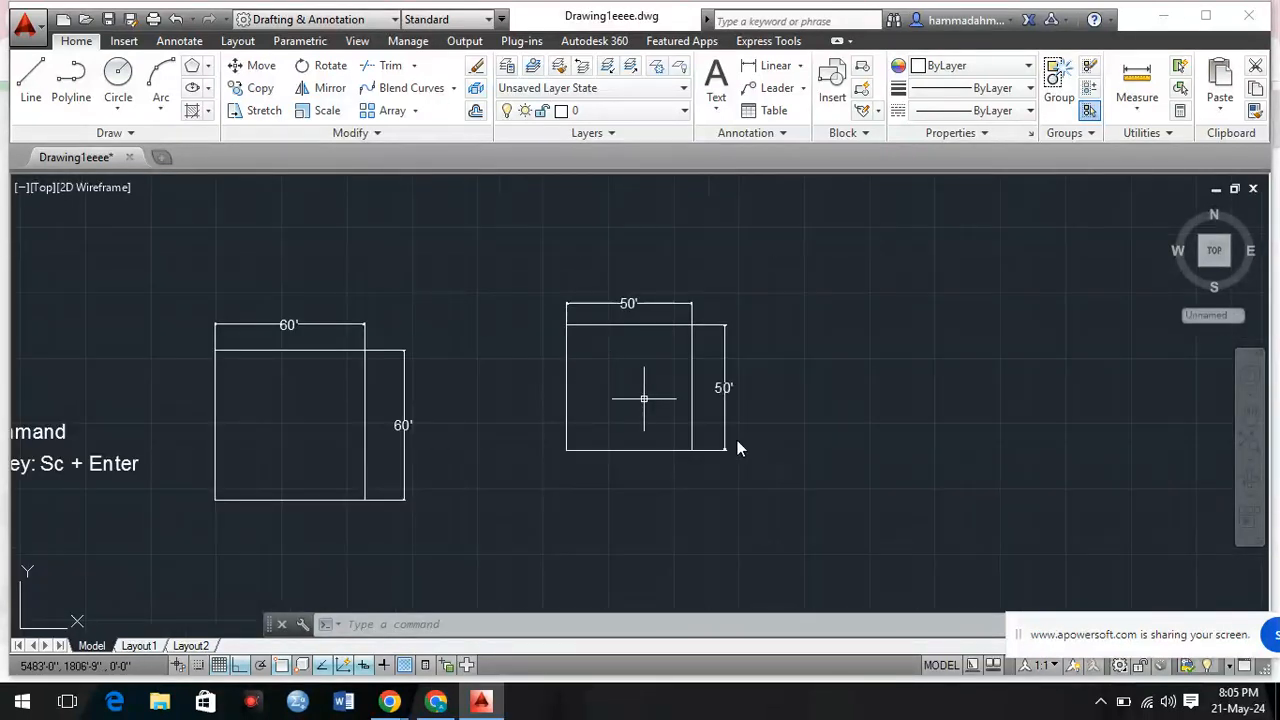
pyautogui.scroll(-2, 577, 337)
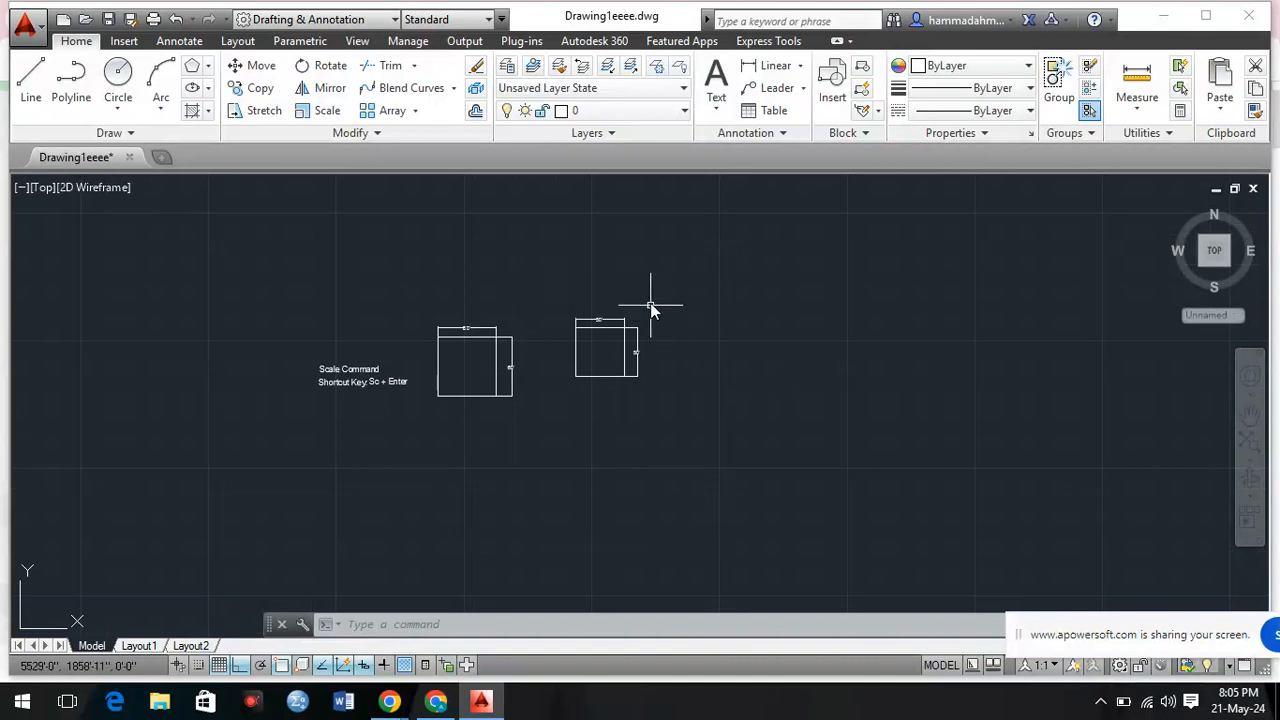
pyautogui.scroll(2, 558, 315)
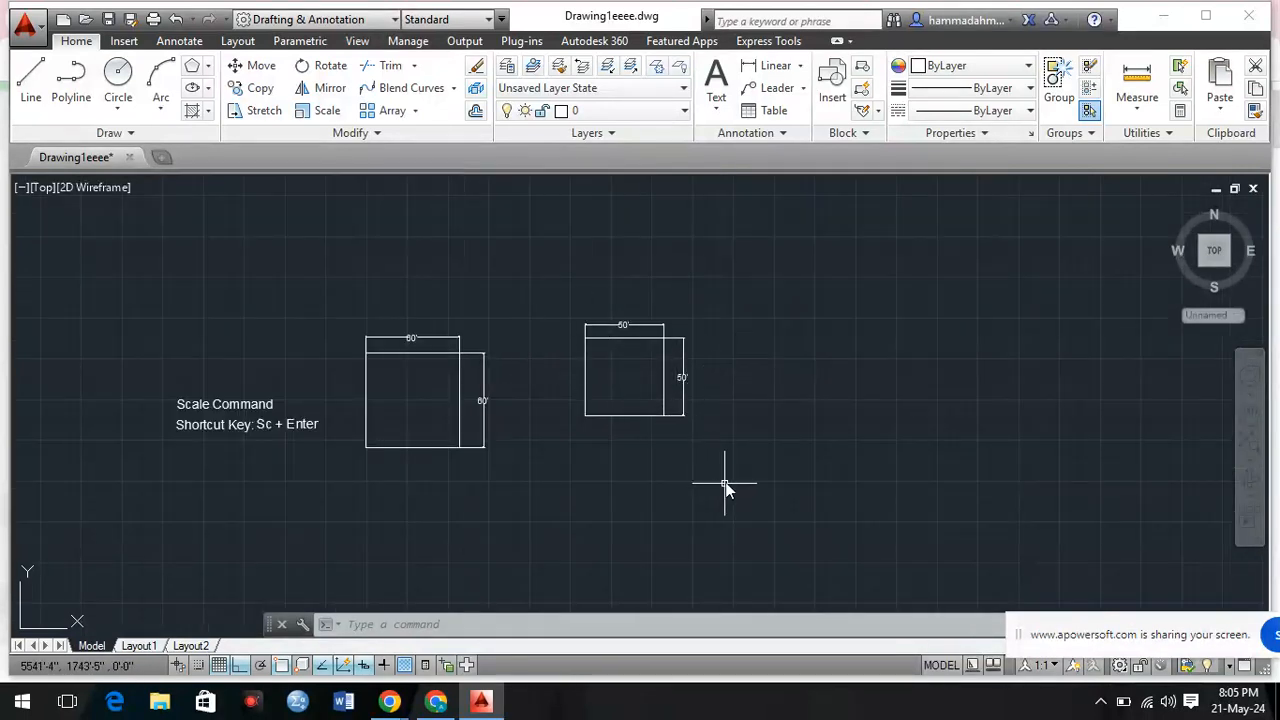
# Scale the copied square and its dimensions about its lower-left corner by reference, picking its bottom edge as reference and a new length of about 9'-1".
pyautogui.click(324, 110)
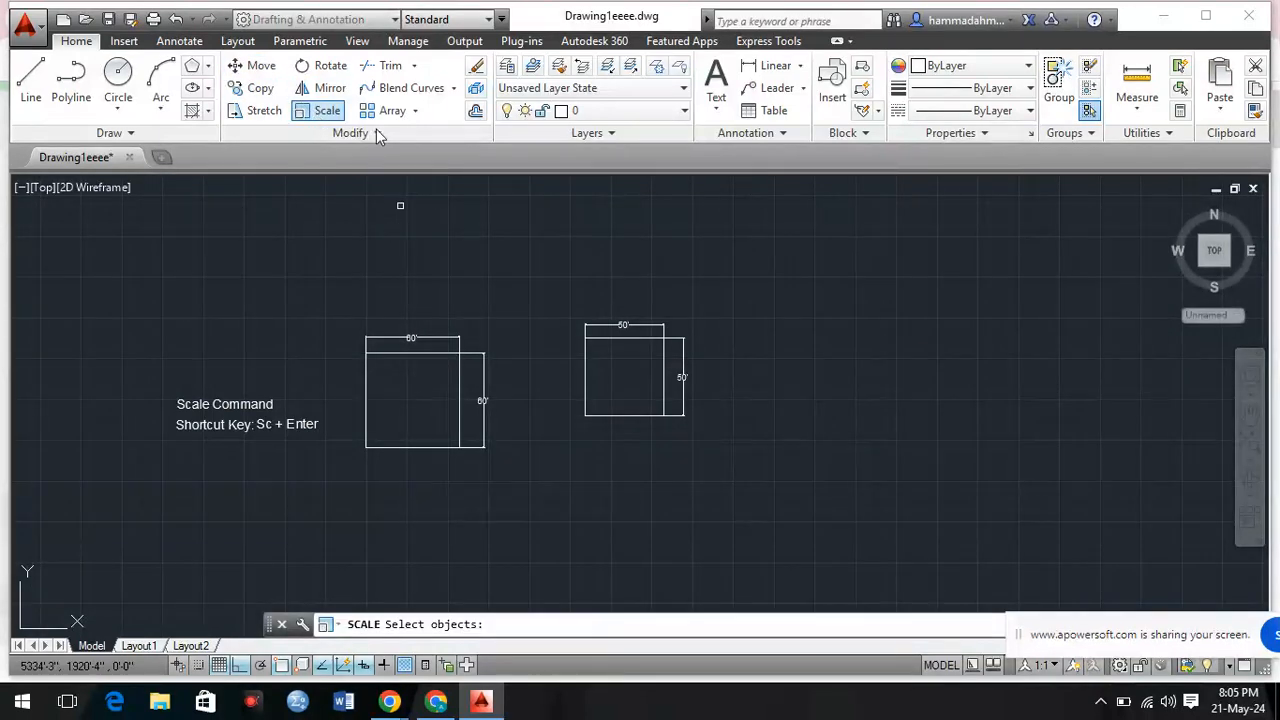
pyautogui.click(736, 450)
pyautogui.click(556, 284)
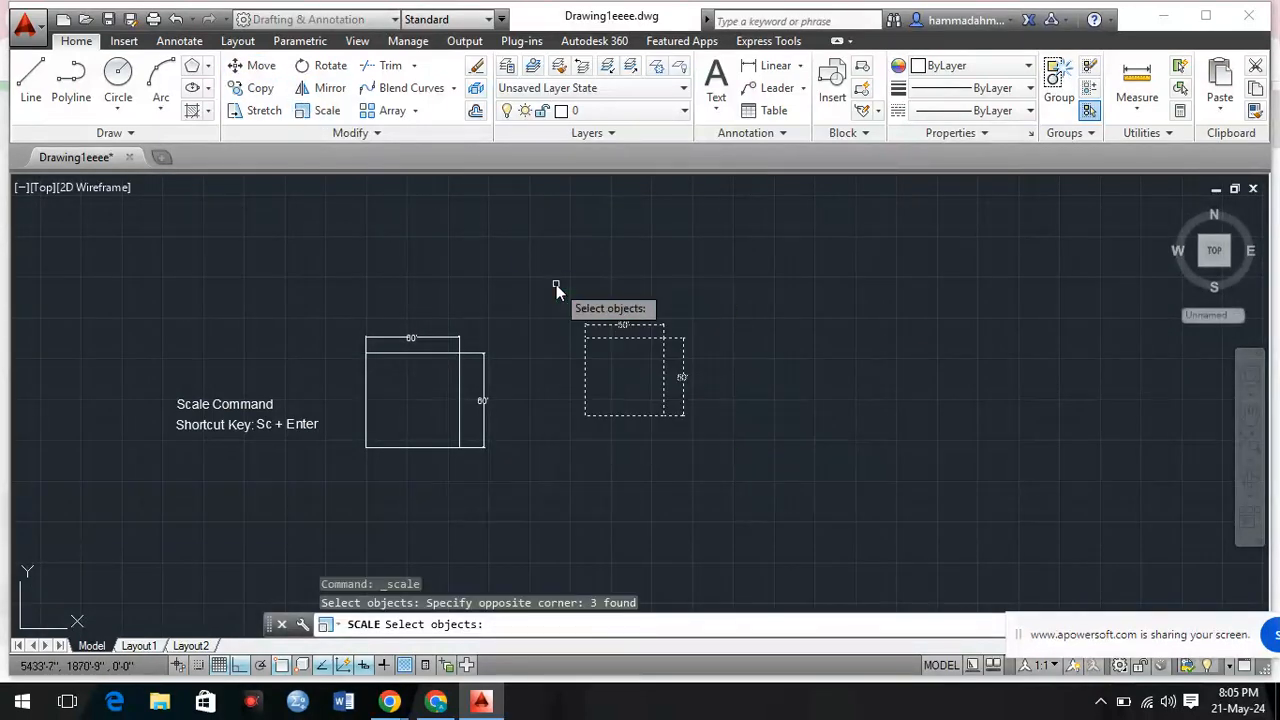
pyautogui.press('Return')
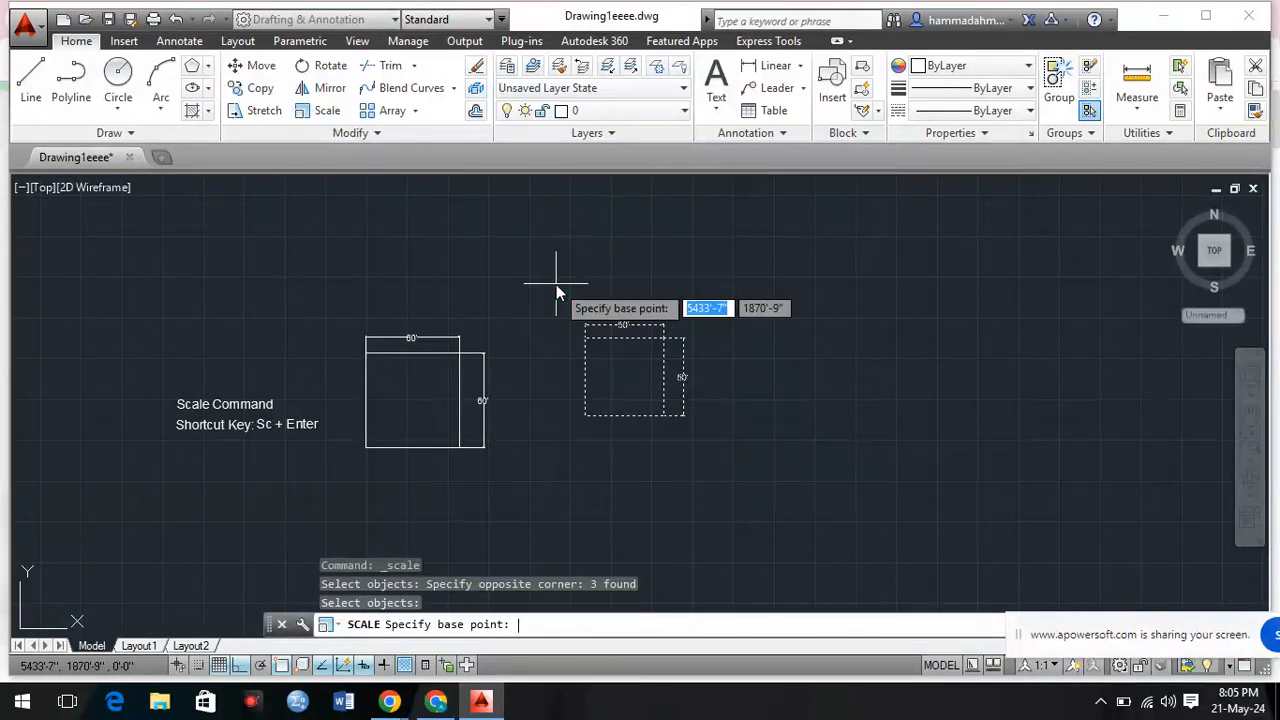
pyautogui.click(586, 415)
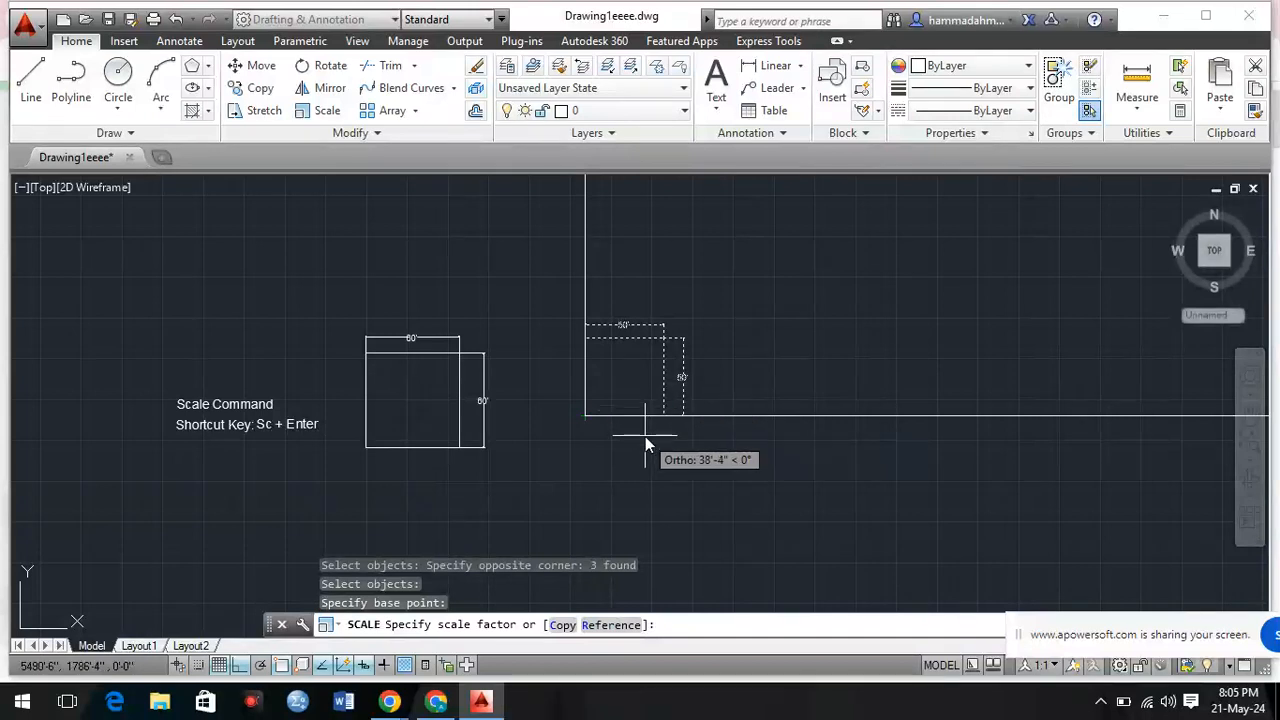
pyautogui.write('r')
pyautogui.press('Return')
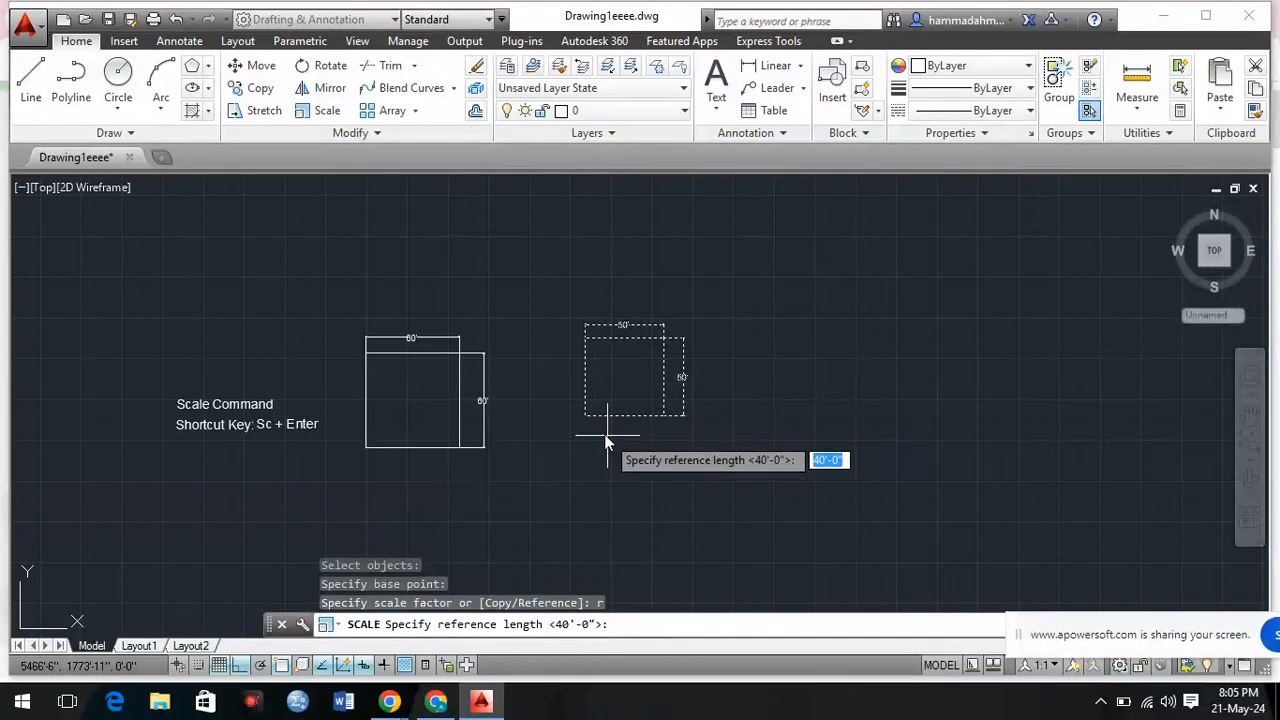
pyautogui.click(584, 414)
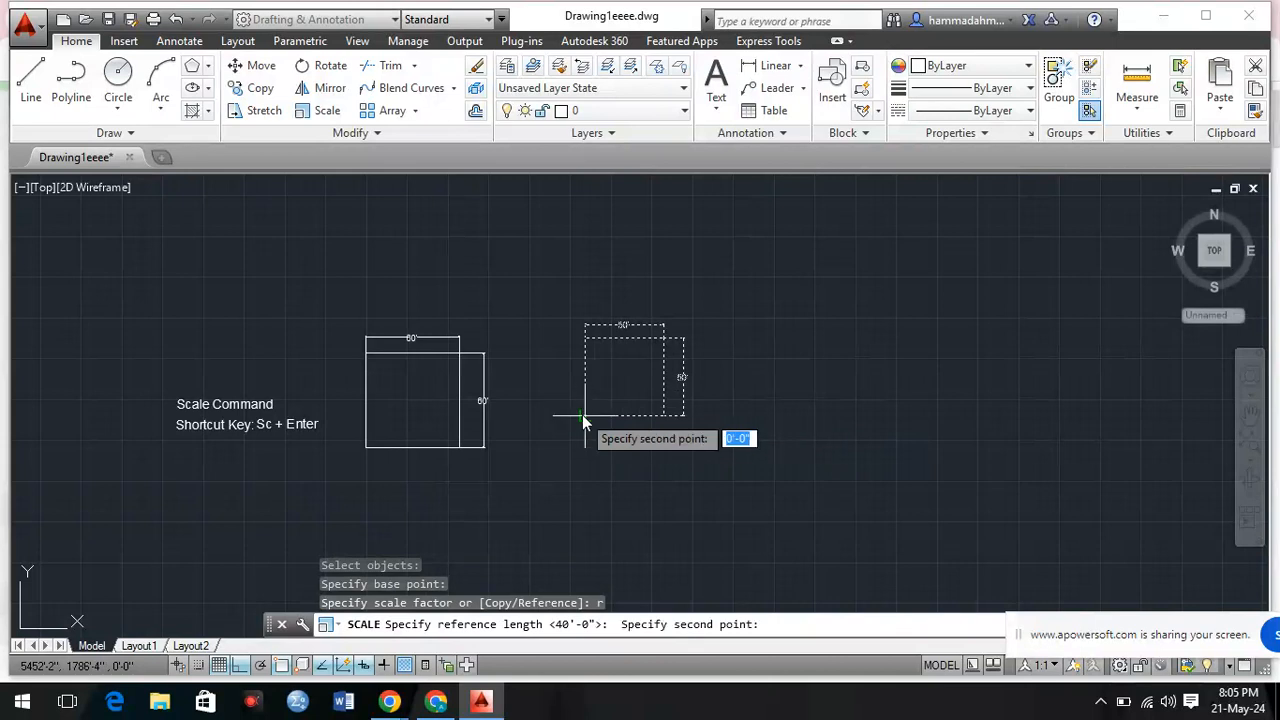
pyautogui.click(664, 414)
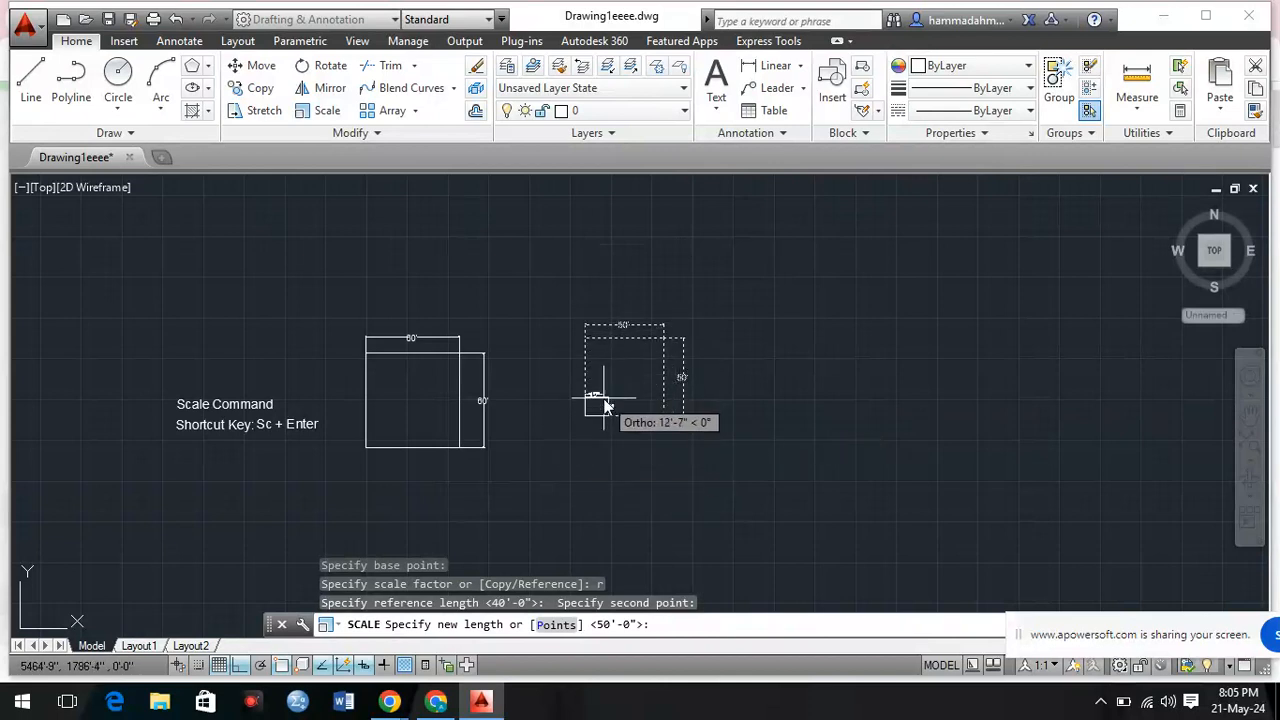
pyautogui.scroll(5, 605, 405)
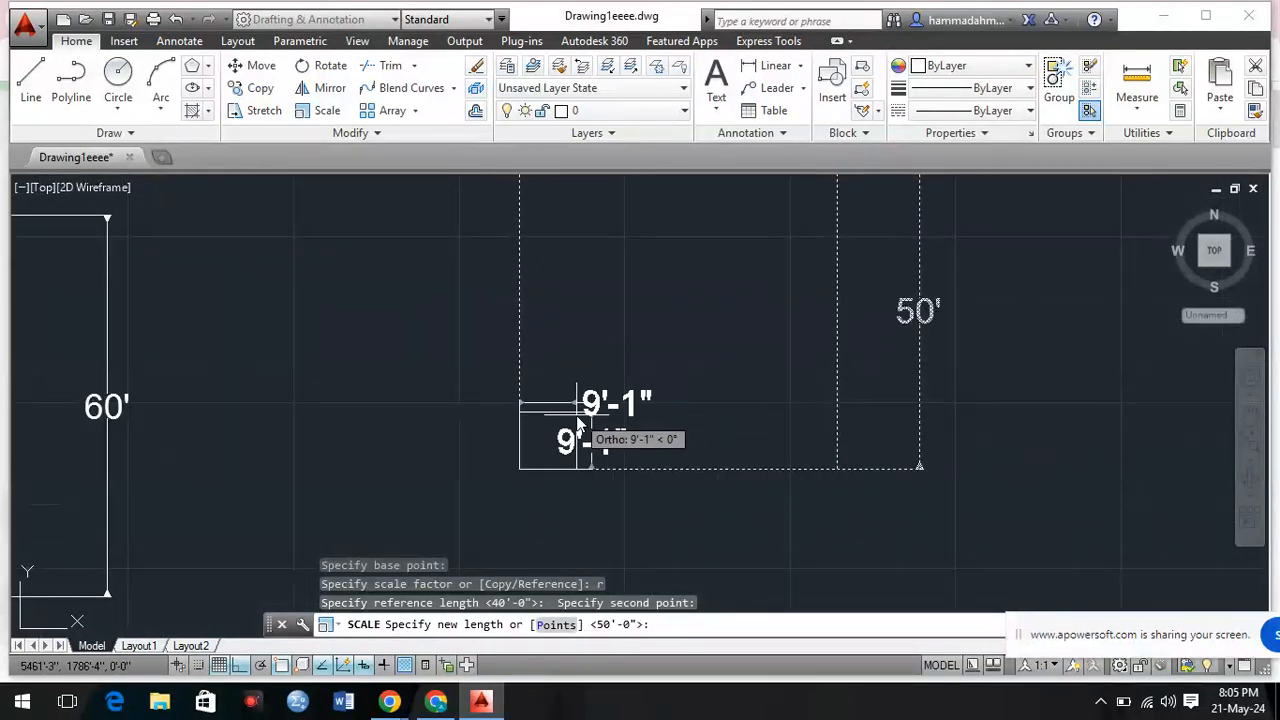
pyautogui.click(578, 424)
# Examine the reduced square and its two dimensions up close and beside the 60' square.
pyautogui.scroll(-2, 540, 405)
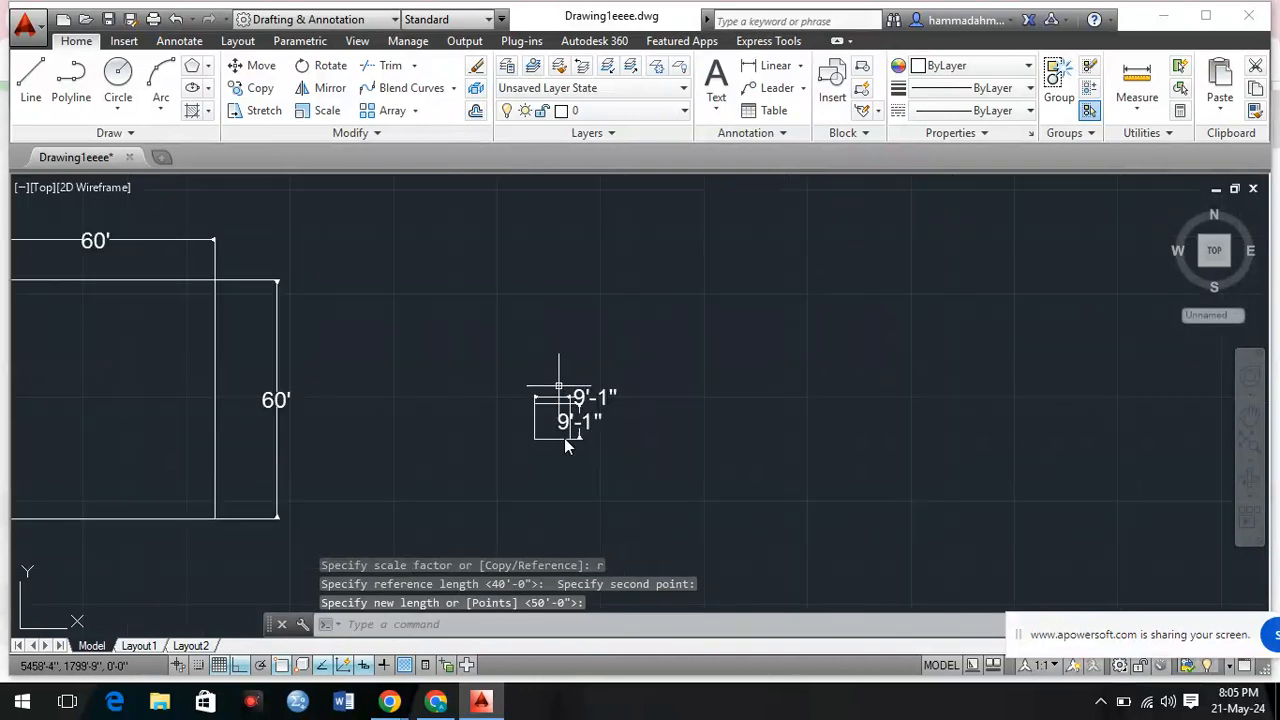
pyautogui.scroll(5, 553, 411)
pyautogui.scroll(-4, 575, 338)
pyautogui.scroll(3, 586, 415)
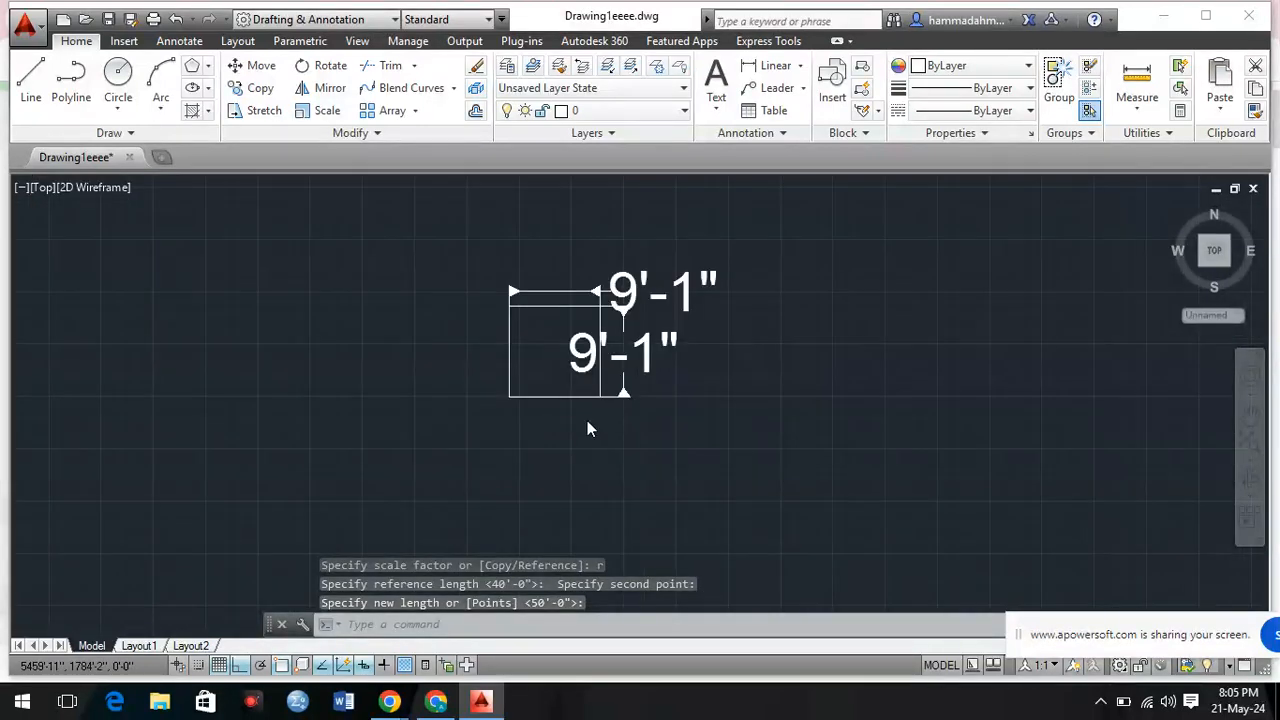
pyautogui.scroll(-3, 665, 435)
pyautogui.scroll(-5, 700, 470)
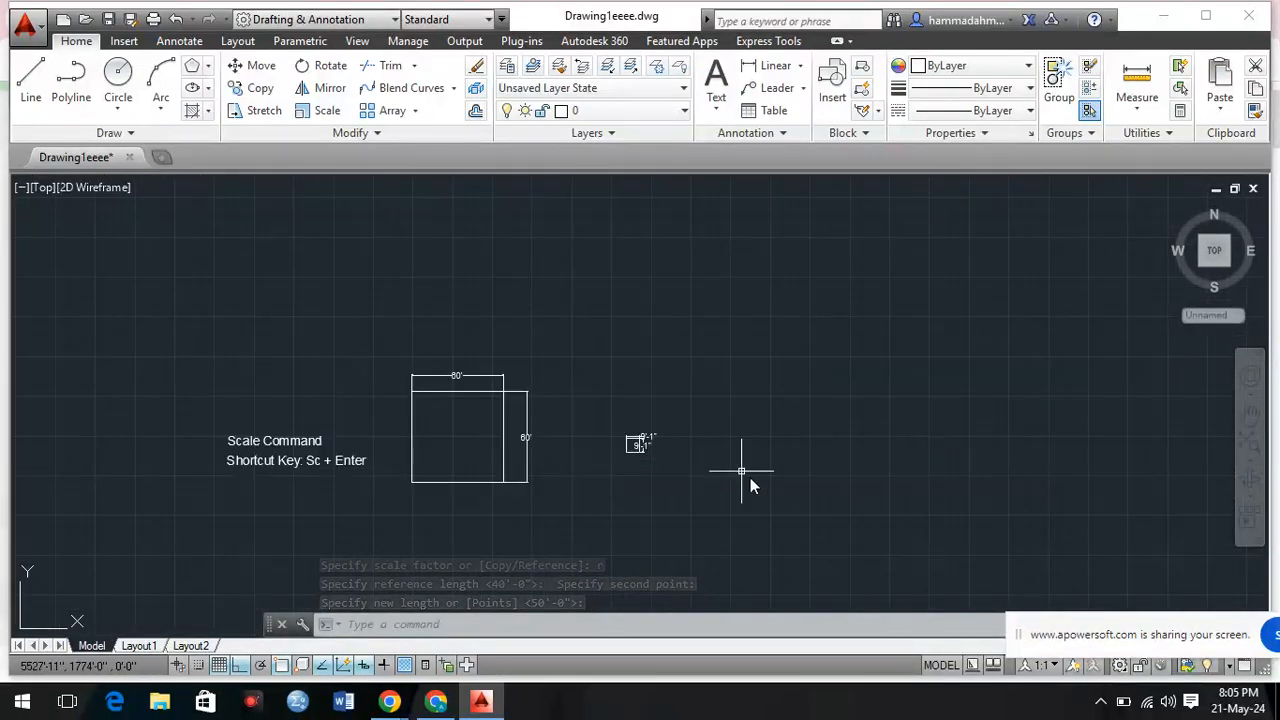
pyautogui.scroll(3, 581, 442)
pyautogui.scroll(2, 643, 452)
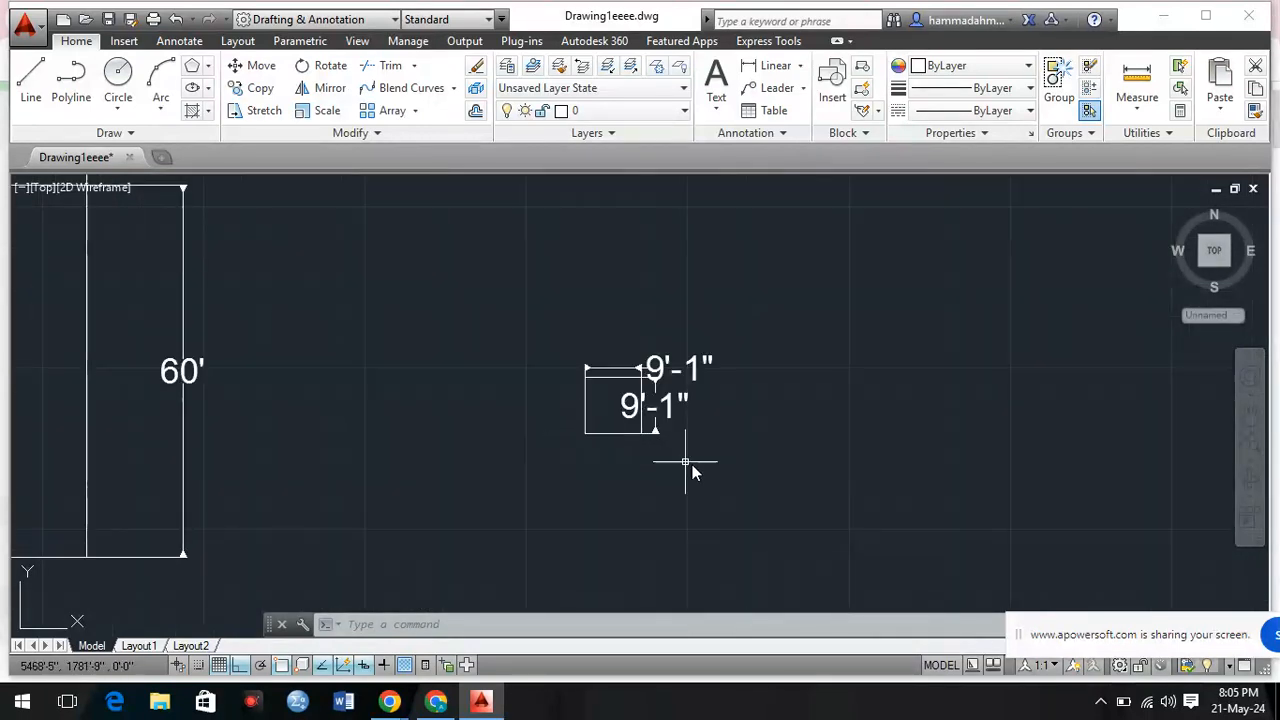
# Scale the small square and its dimensions about its lower-left corner by reference, picking its bottom edge as reference and a new length of about 91'-8".
pyautogui.press('Return')
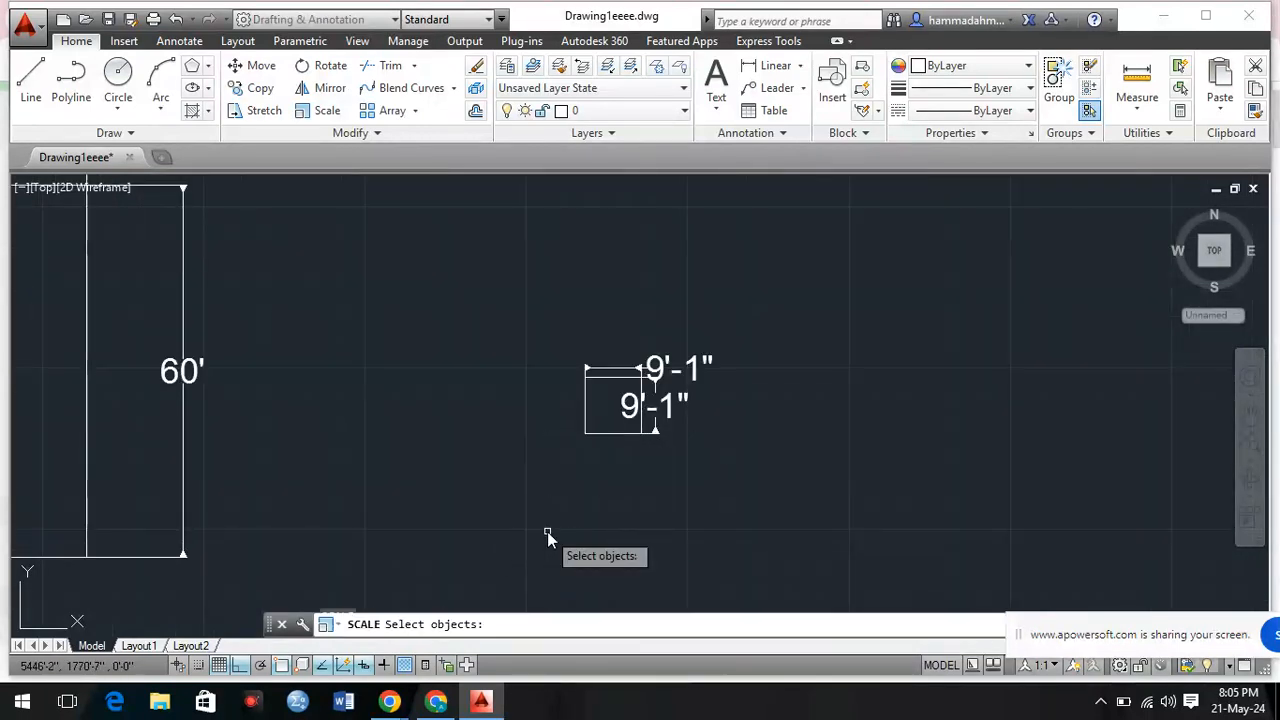
pyautogui.click(723, 509)
pyautogui.click(568, 284)
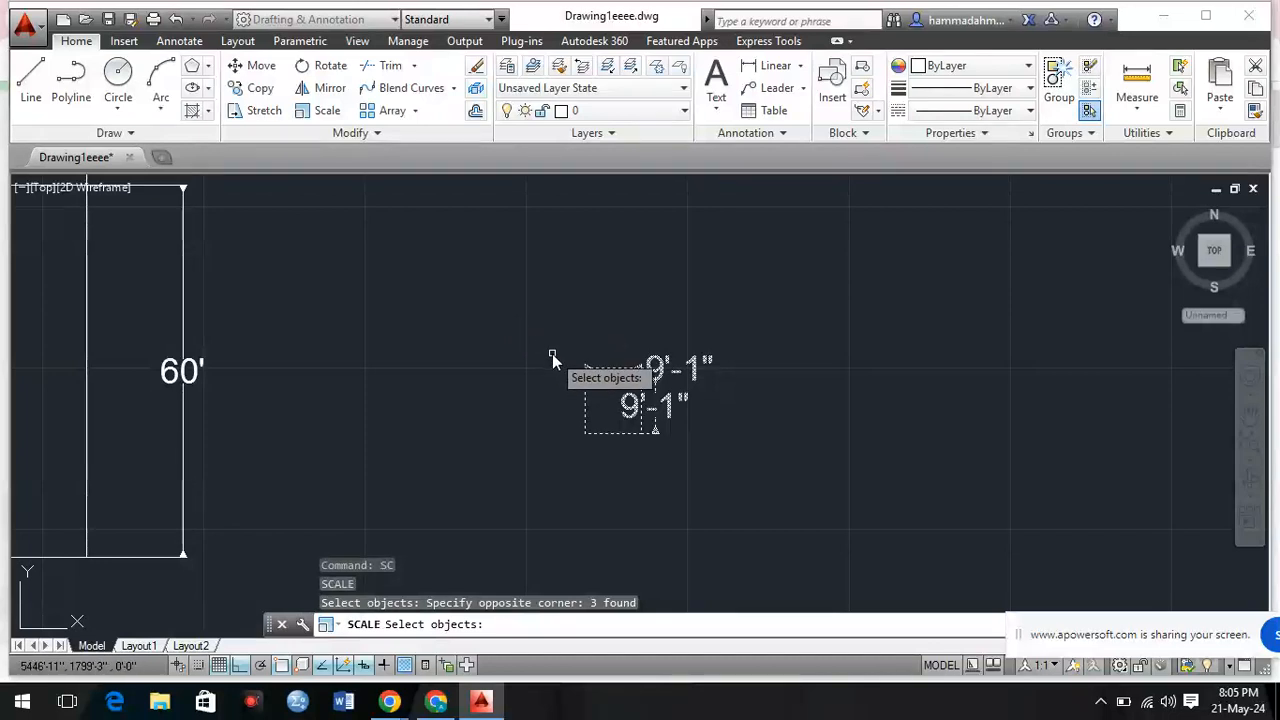
pyautogui.press('Return')
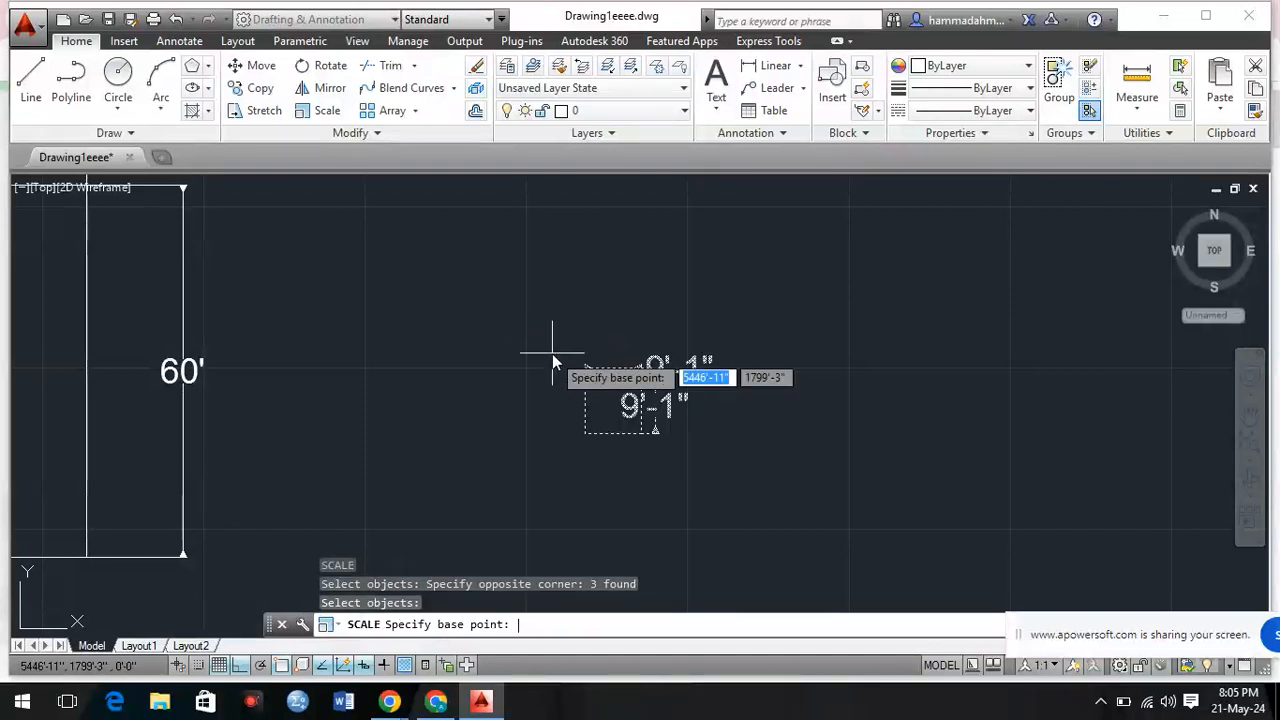
pyautogui.click(585, 434)
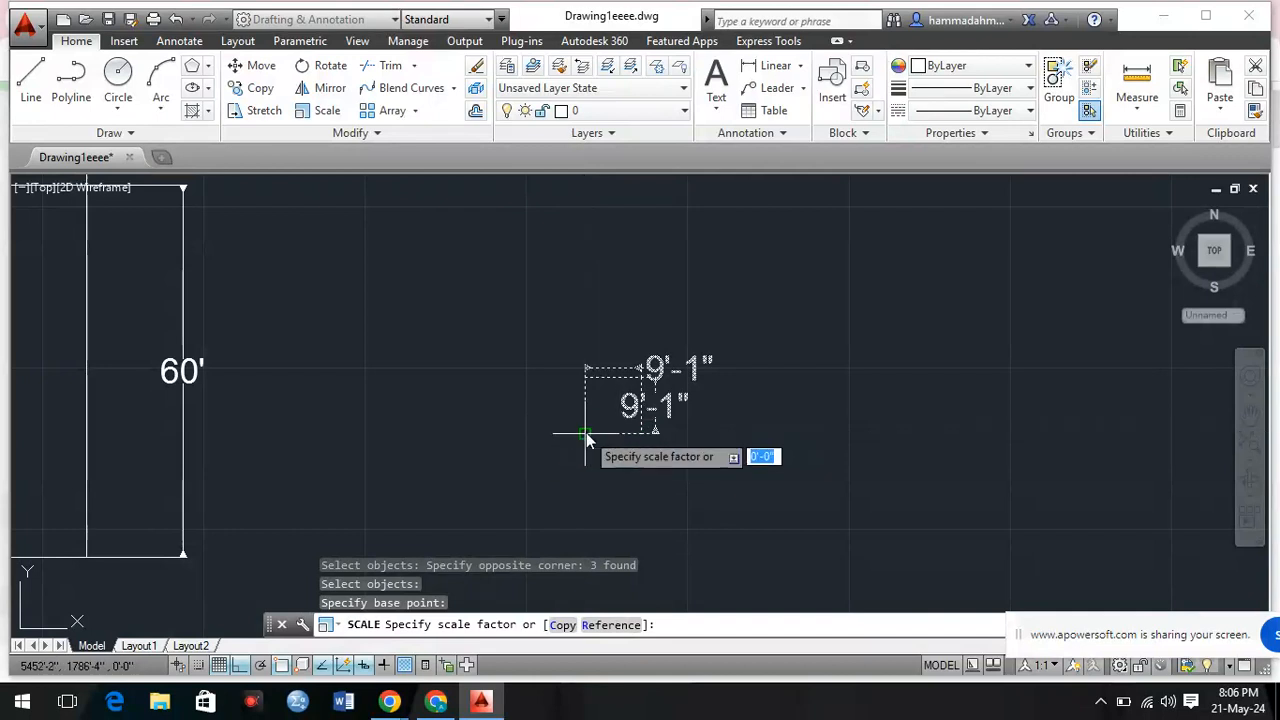
pyautogui.write('r')
pyautogui.press('Return')
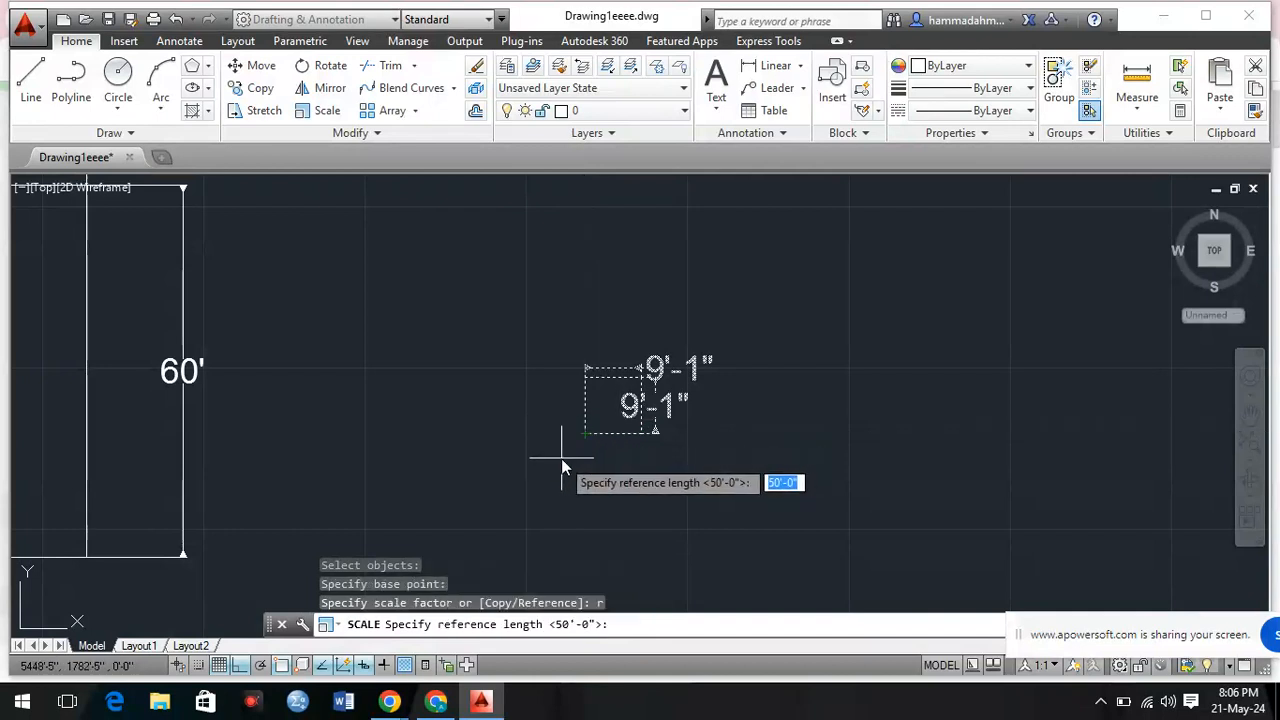
pyautogui.click(586, 437)
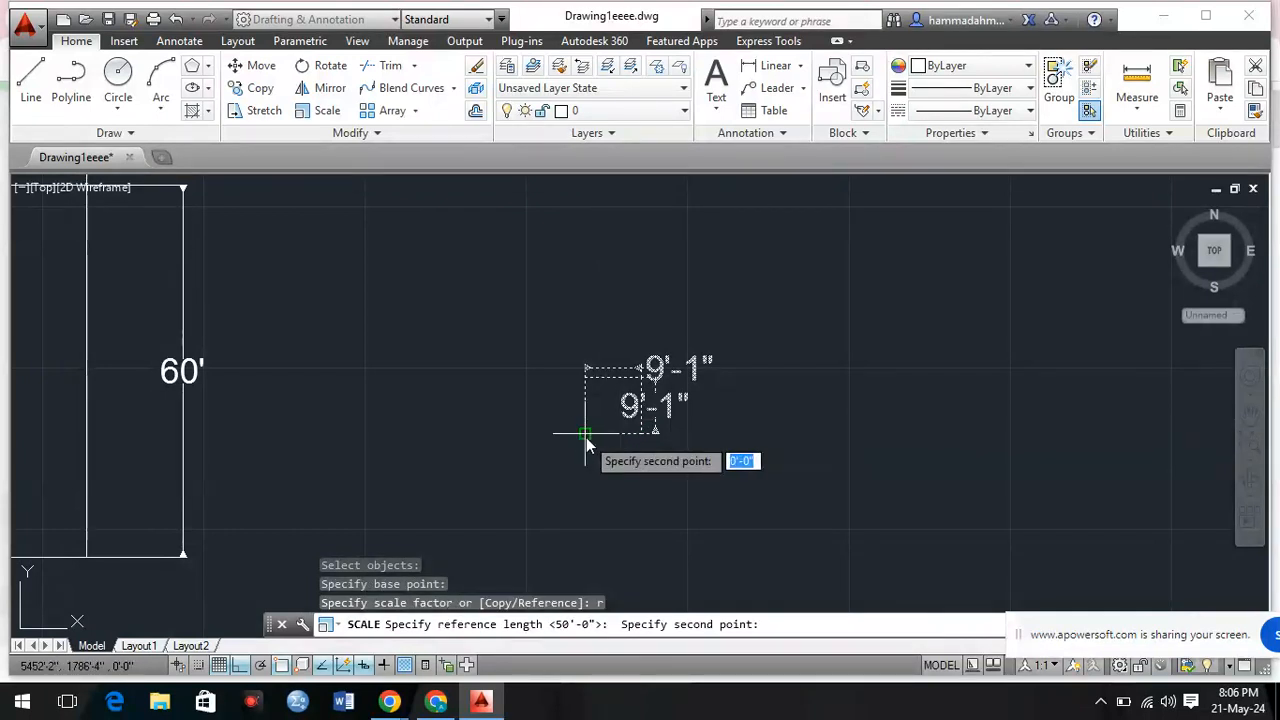
pyautogui.click(641, 437)
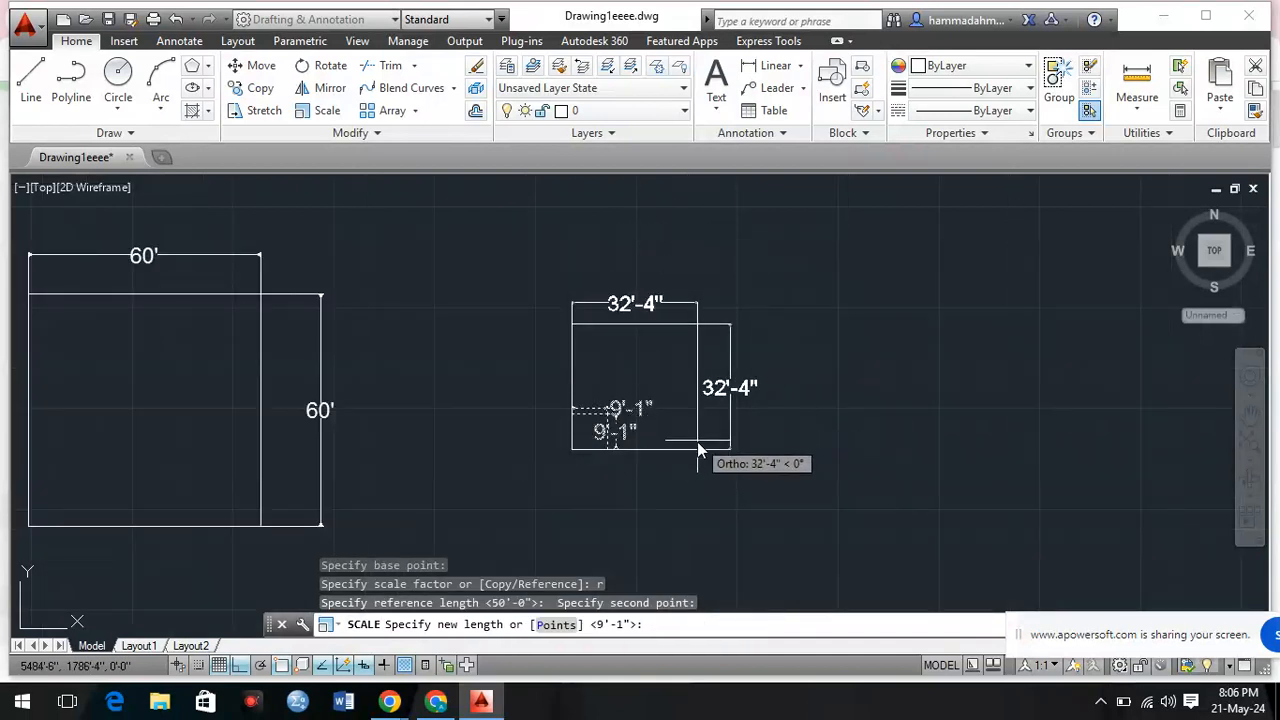
pyautogui.scroll(-1, 734, 458)
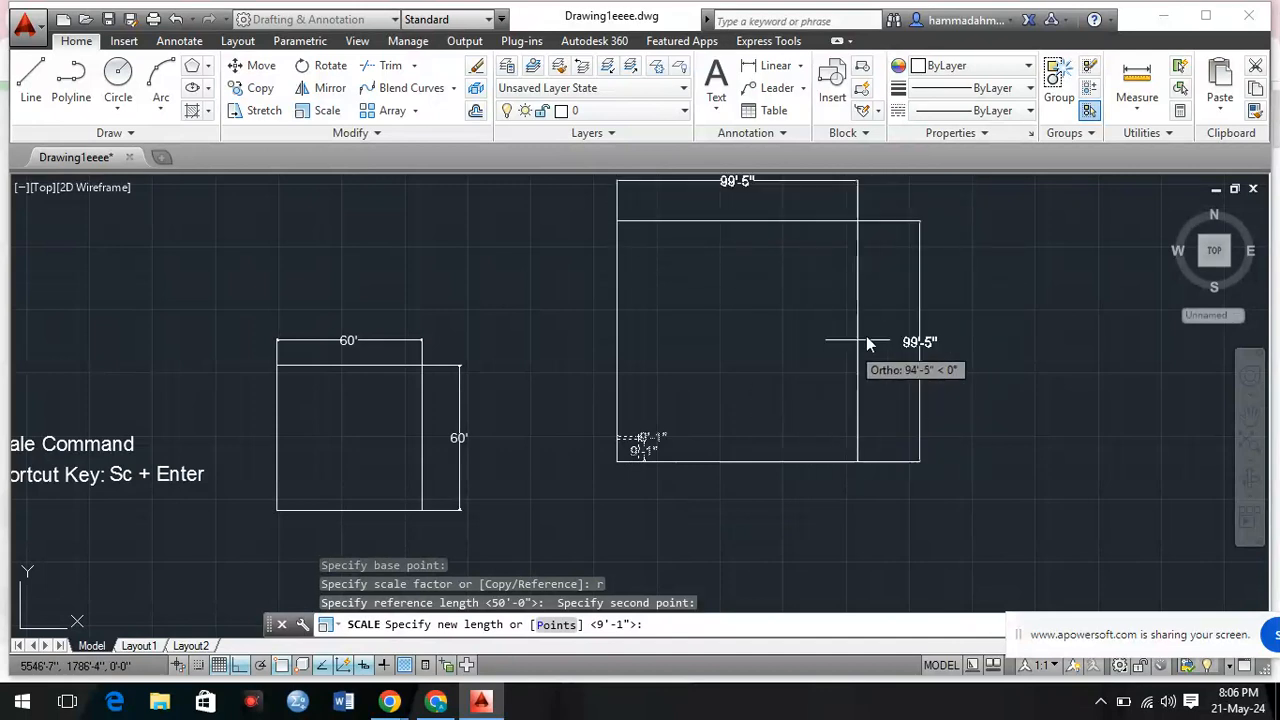
pyautogui.click(839, 436)
# Examine the enlarged square and its dimensions beside the 60' square and the Scale command shortcut note.
pyautogui.scroll(-3, 728, 462)
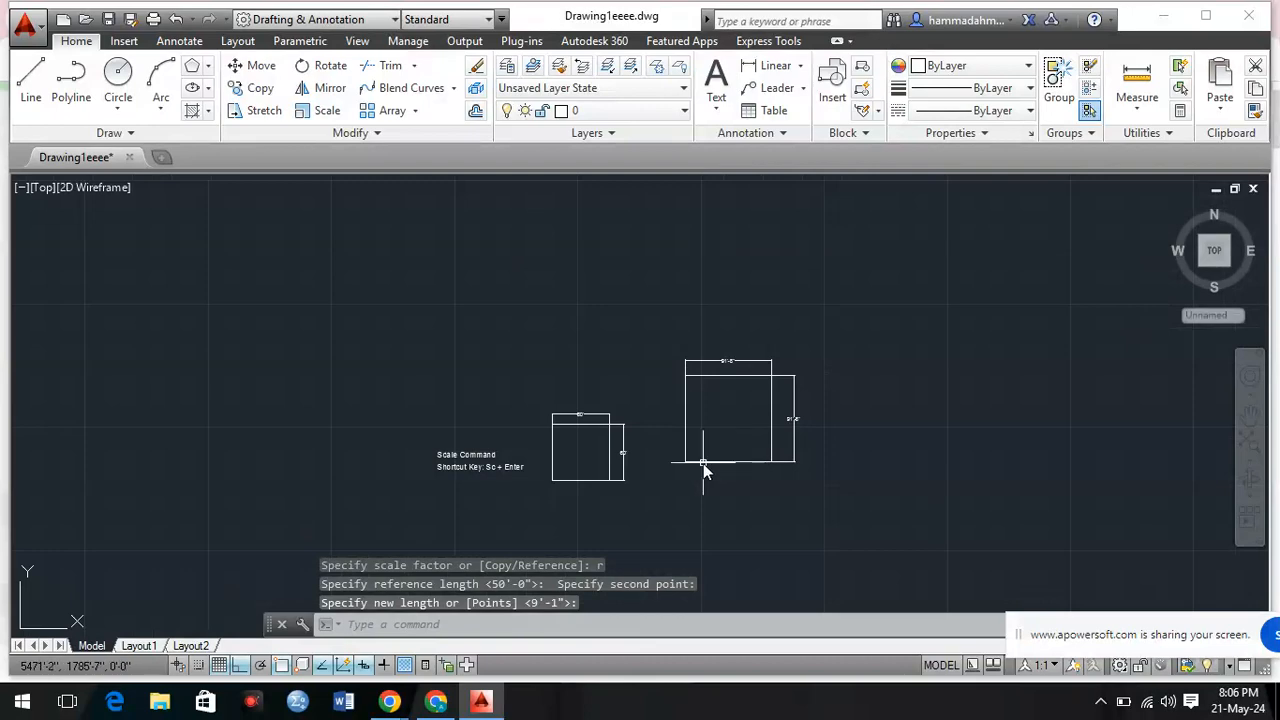
pyautogui.scroll(2, 703, 463)
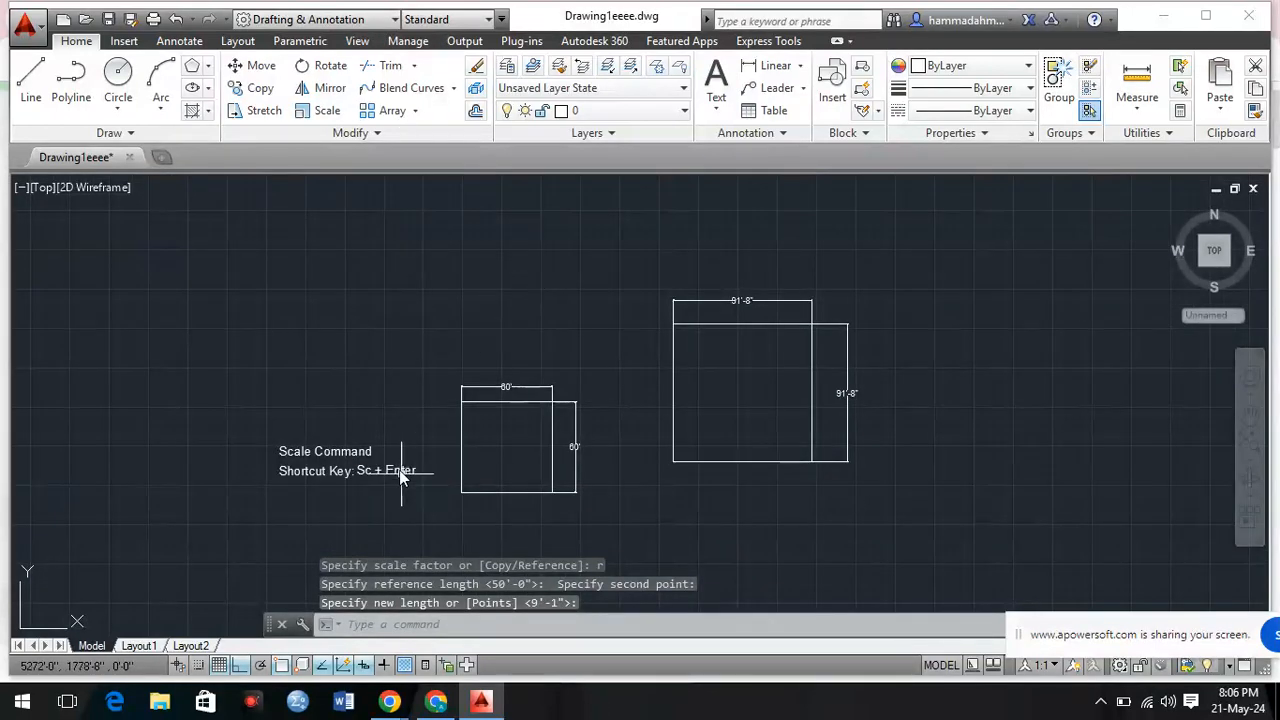
pyautogui.scroll(2, 338, 510)
pyautogui.scroll(2, 307, 475)
pyautogui.scroll(-2, 263, 365)
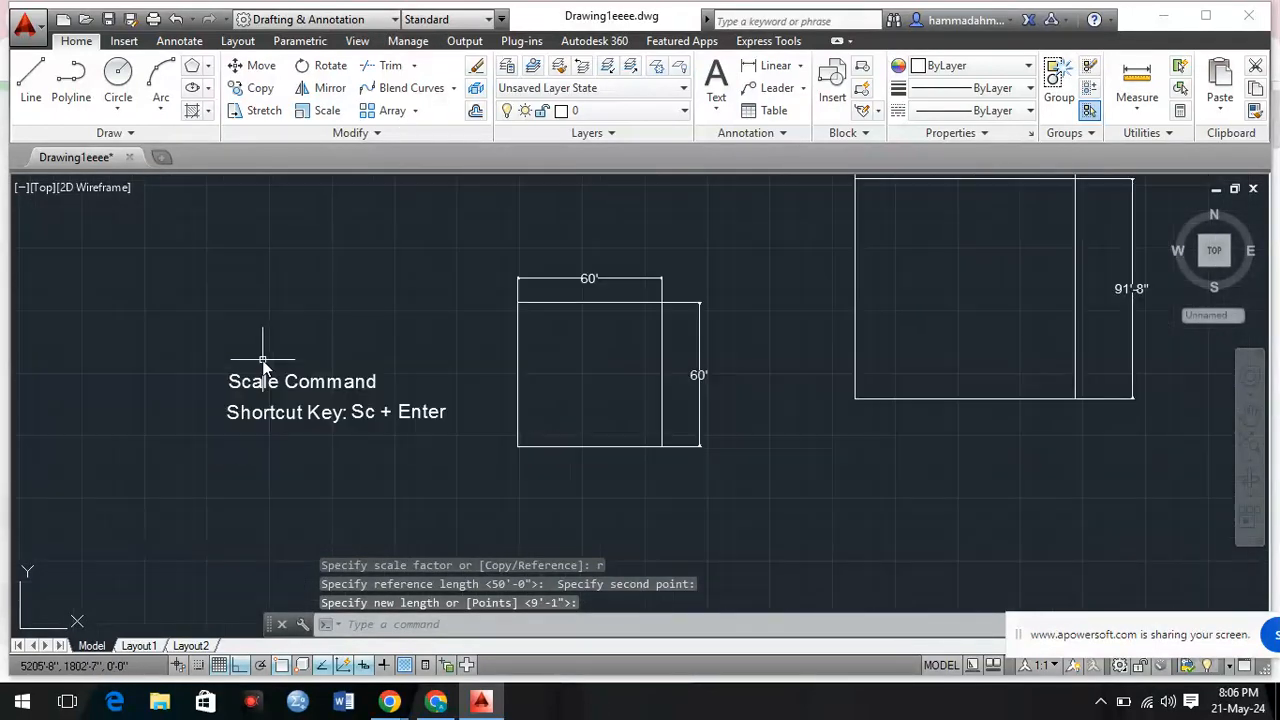
pyautogui.scroll(-5, 417, 444)
pyautogui.scroll(5, 515, 460)
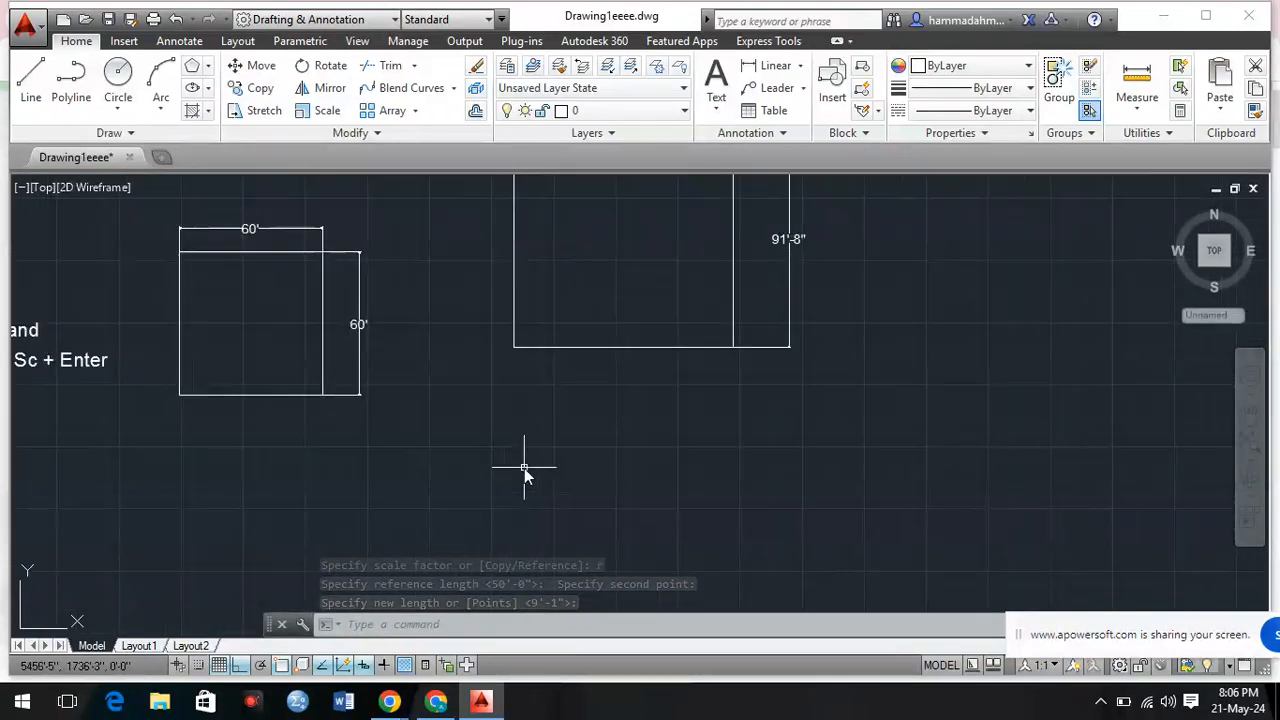
pyautogui.scroll(-3, 550, 480)
pyautogui.scroll(-2, 585, 490)
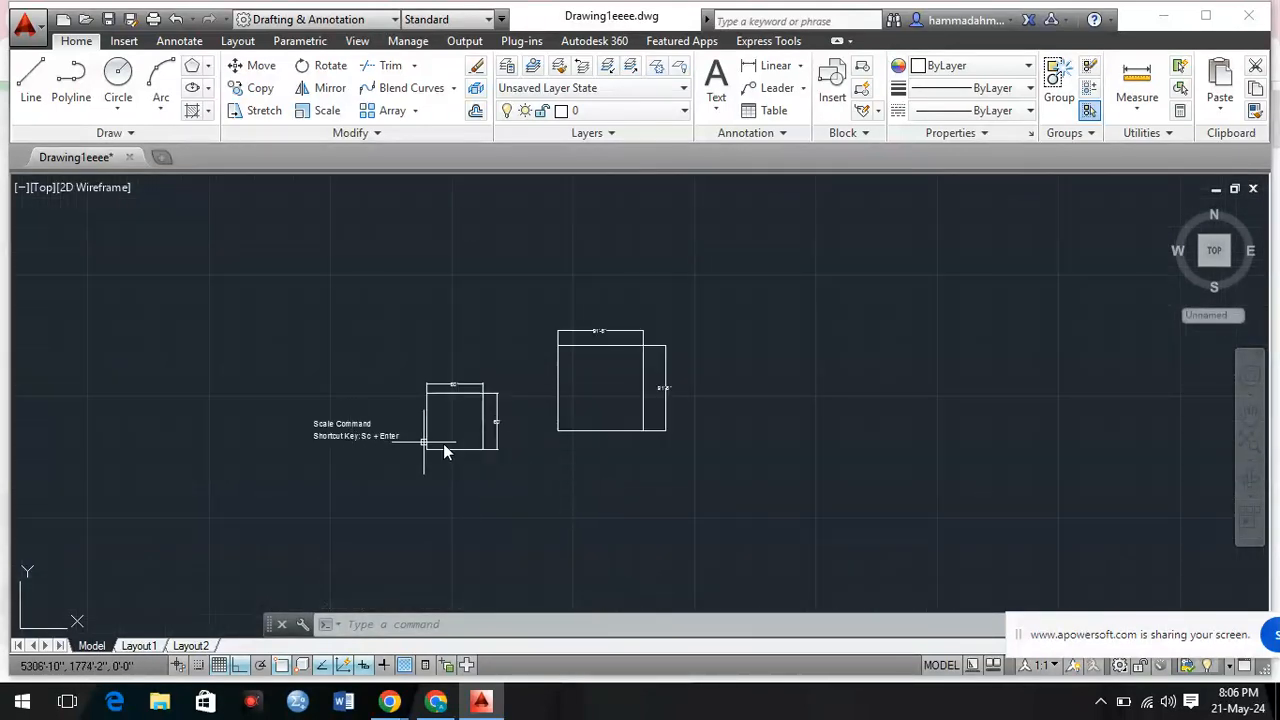
pyautogui.scroll(2, 420, 447)
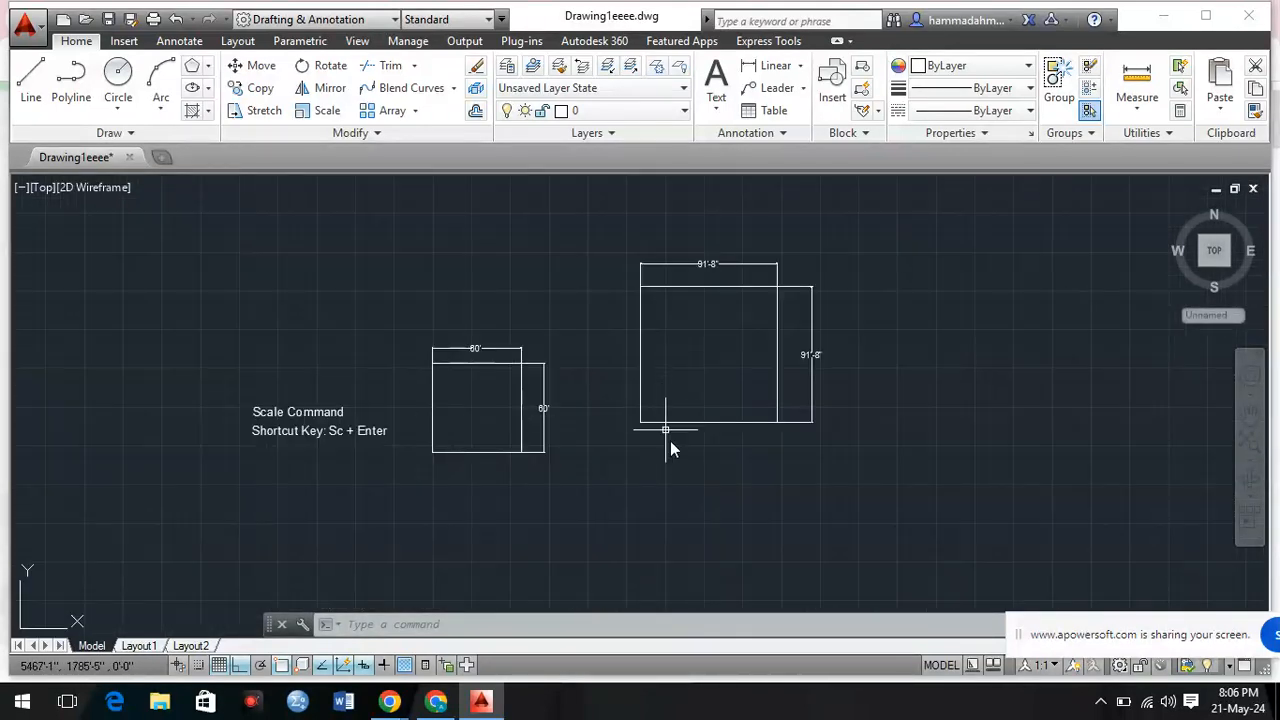